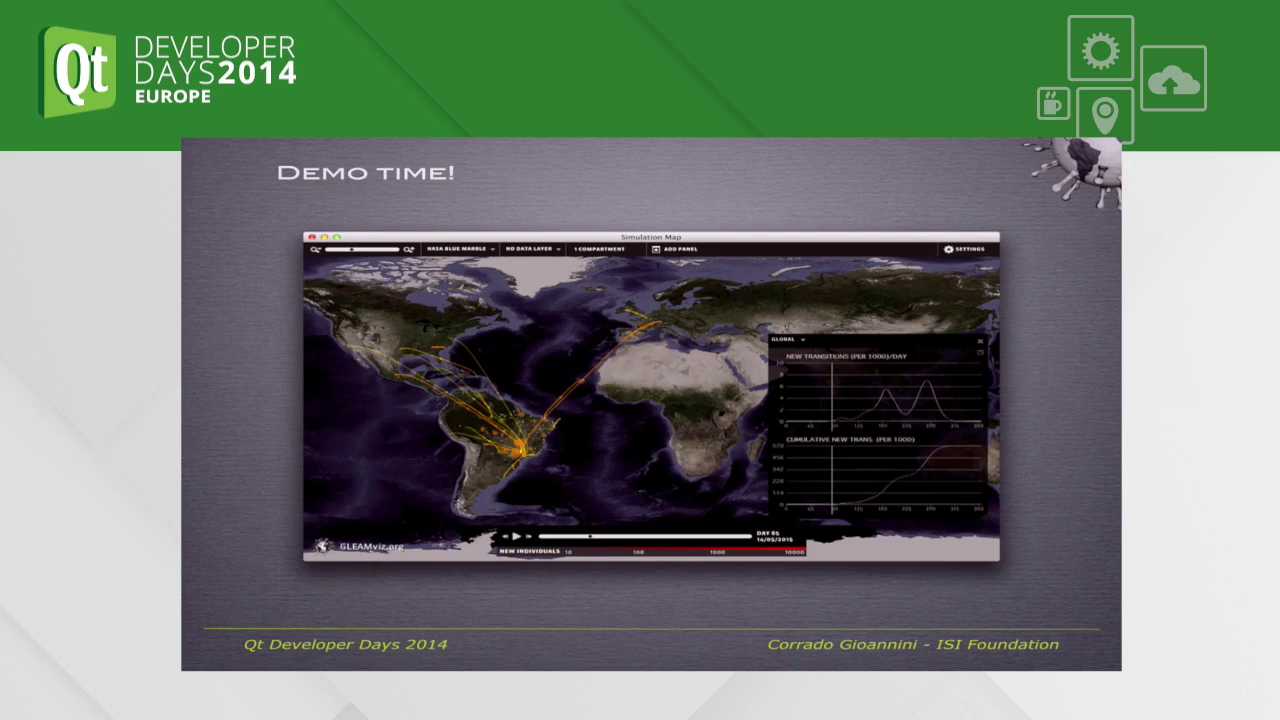
Step: Leave the slideshow, check System Preferences' 1280 × 1024 display, then return to GLEAMviz's simulation list
key("Escape")
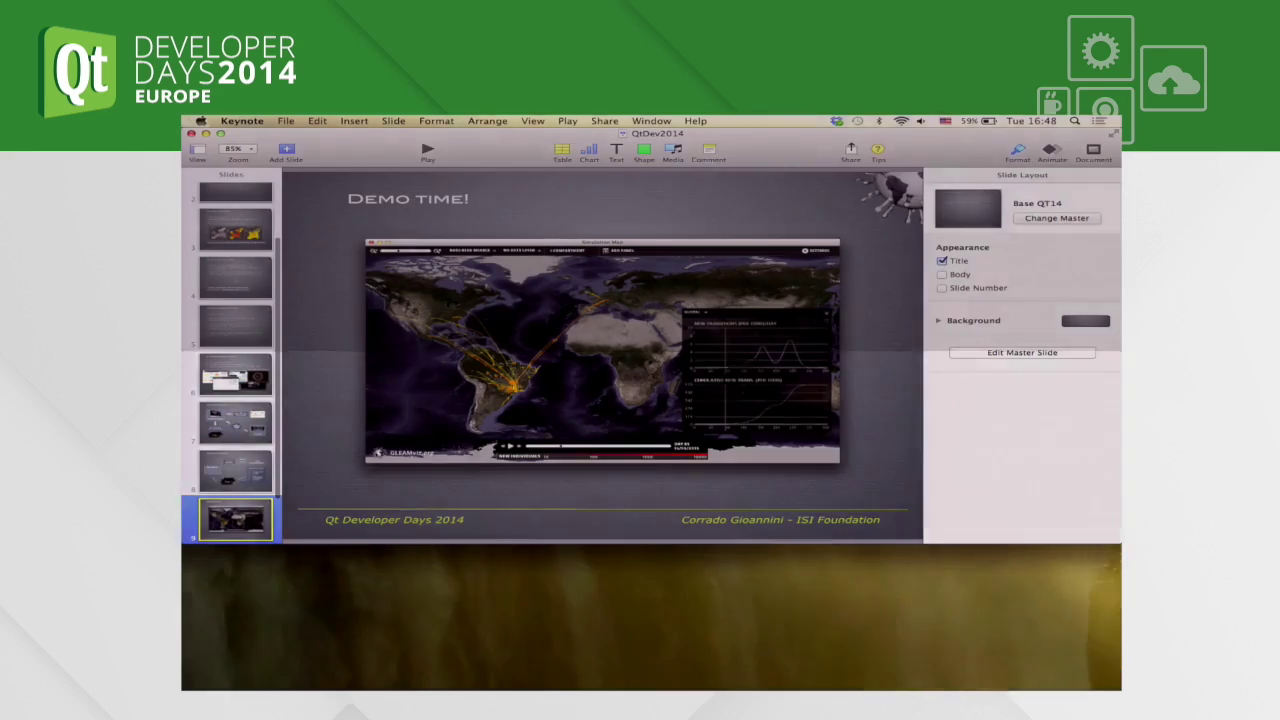
key("super+Tab")
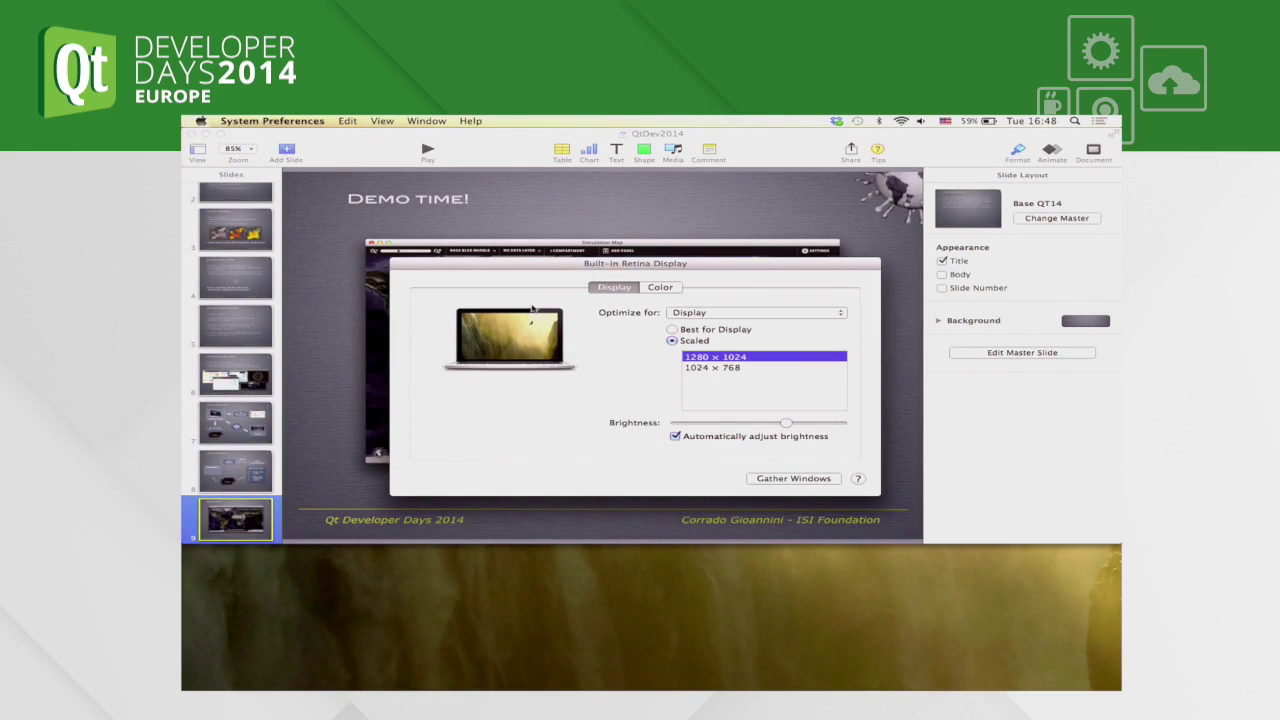
key("super+Tab")
key("super+Tab")
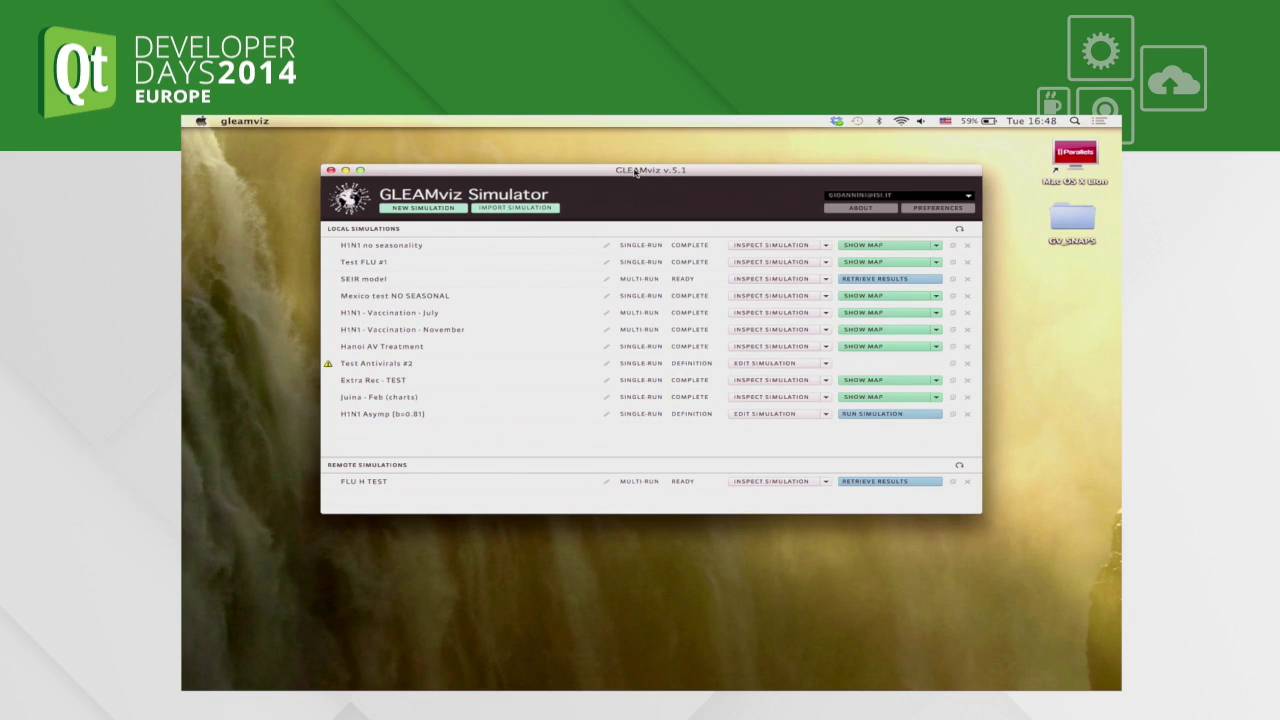
Step: Start a new simulation and add a first compartment named Susceptible
left_click(438, 208)
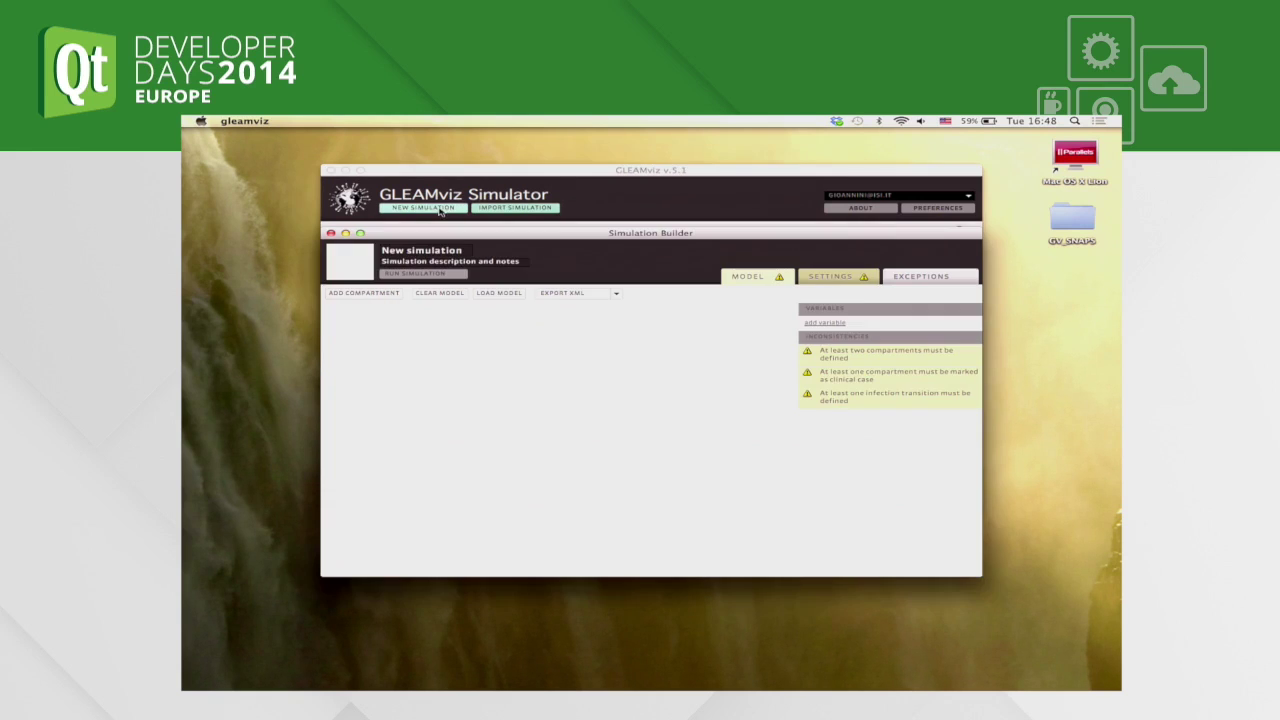
left_click_drag(535, 236, 494, 198)
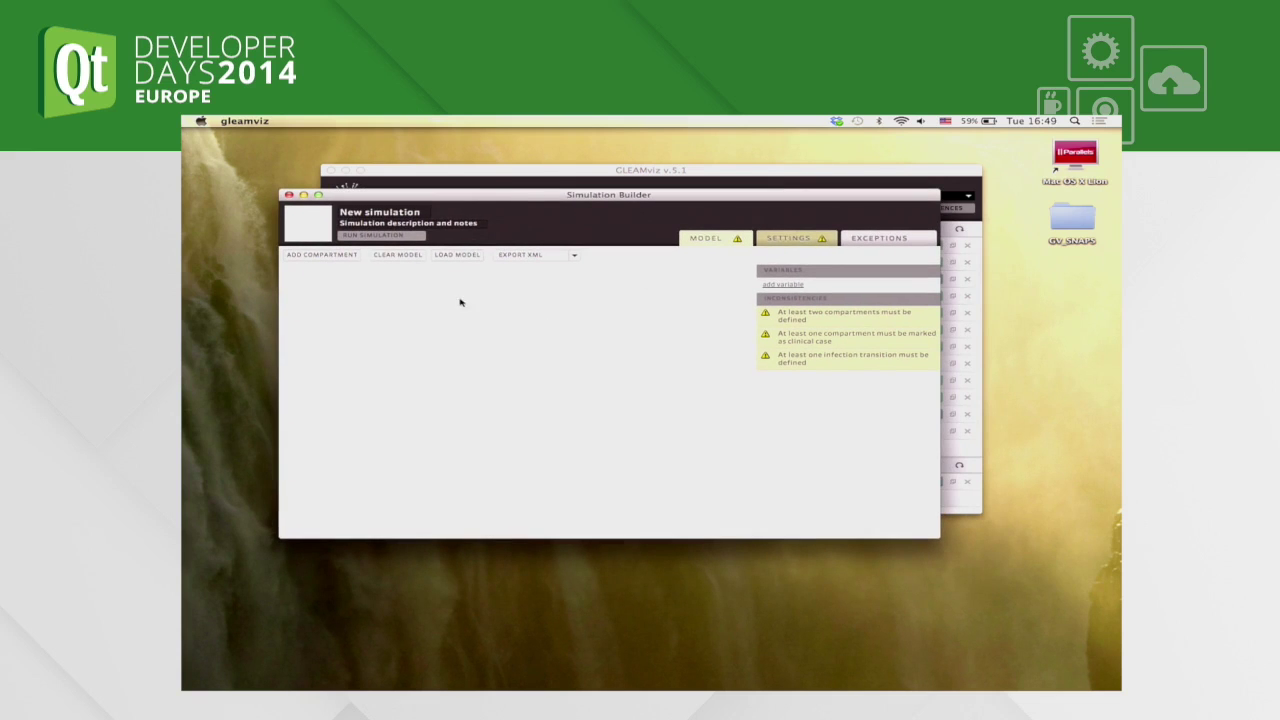
left_click(336, 258)
left_click_drag(443, 343, 505, 288)
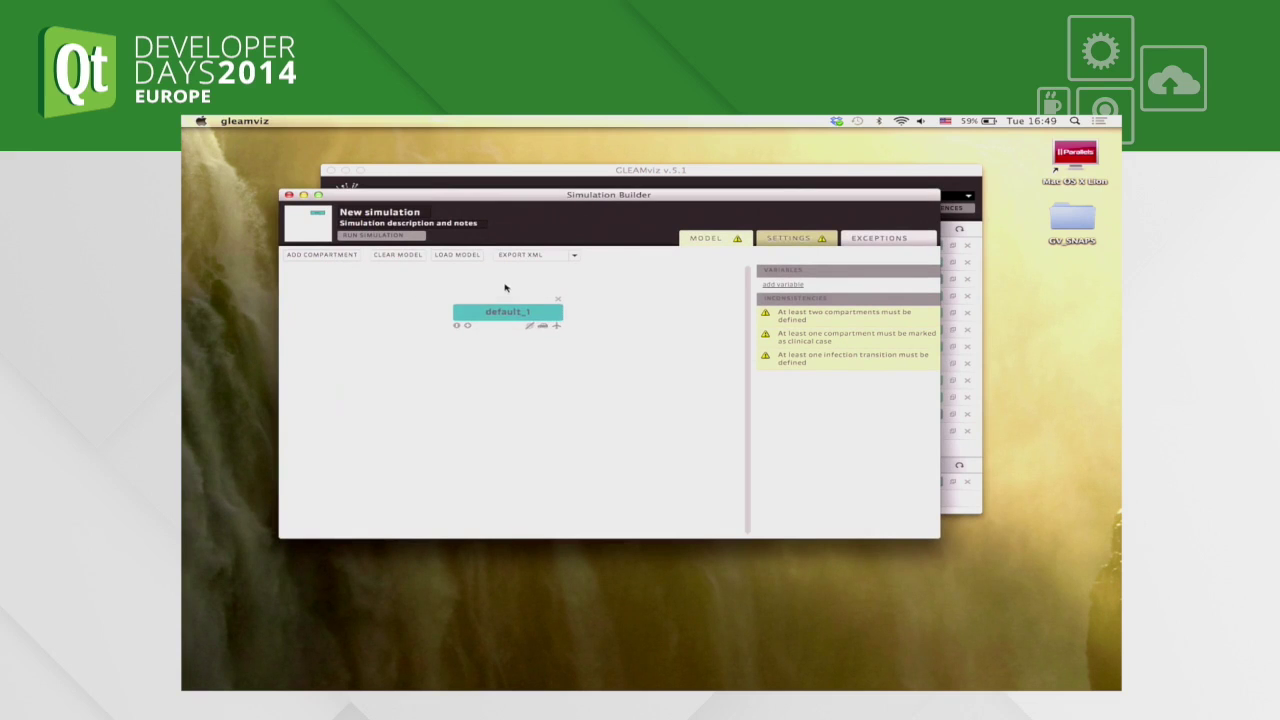
left_click(519, 311)
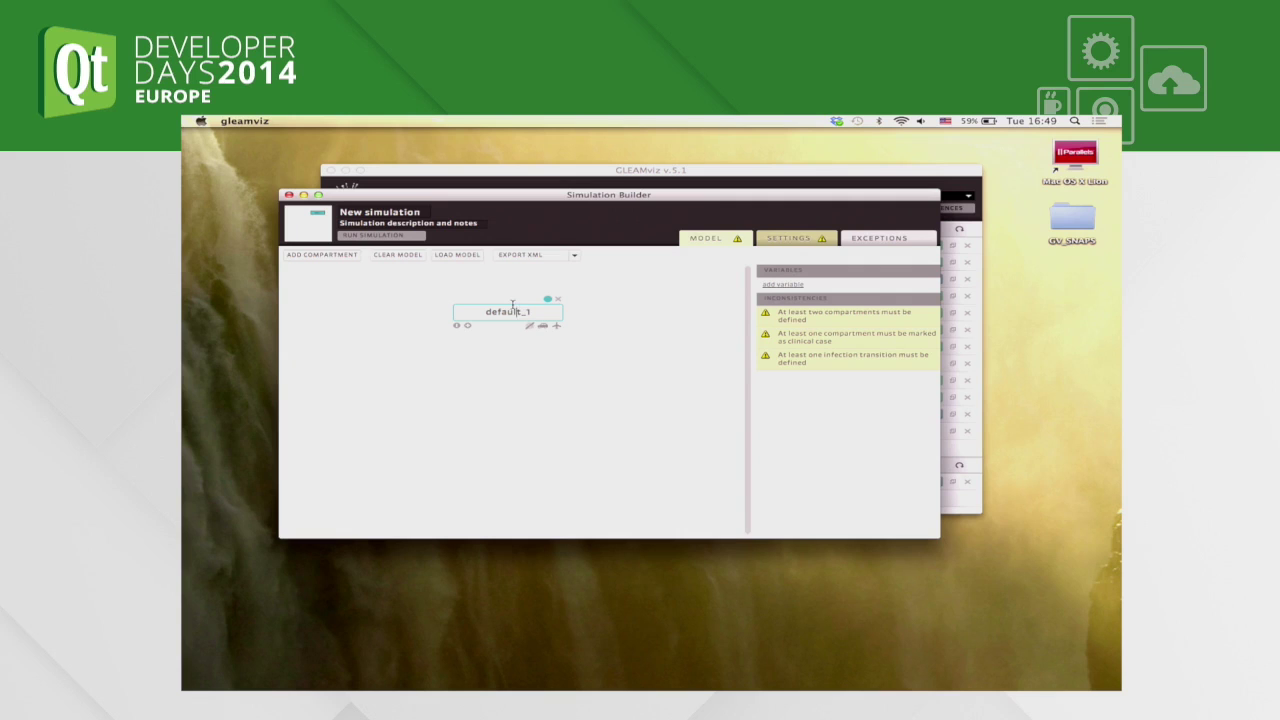
double_click(516, 317)
type("Susceptib")
key("BackSpace")
type("ible")
key("Return")
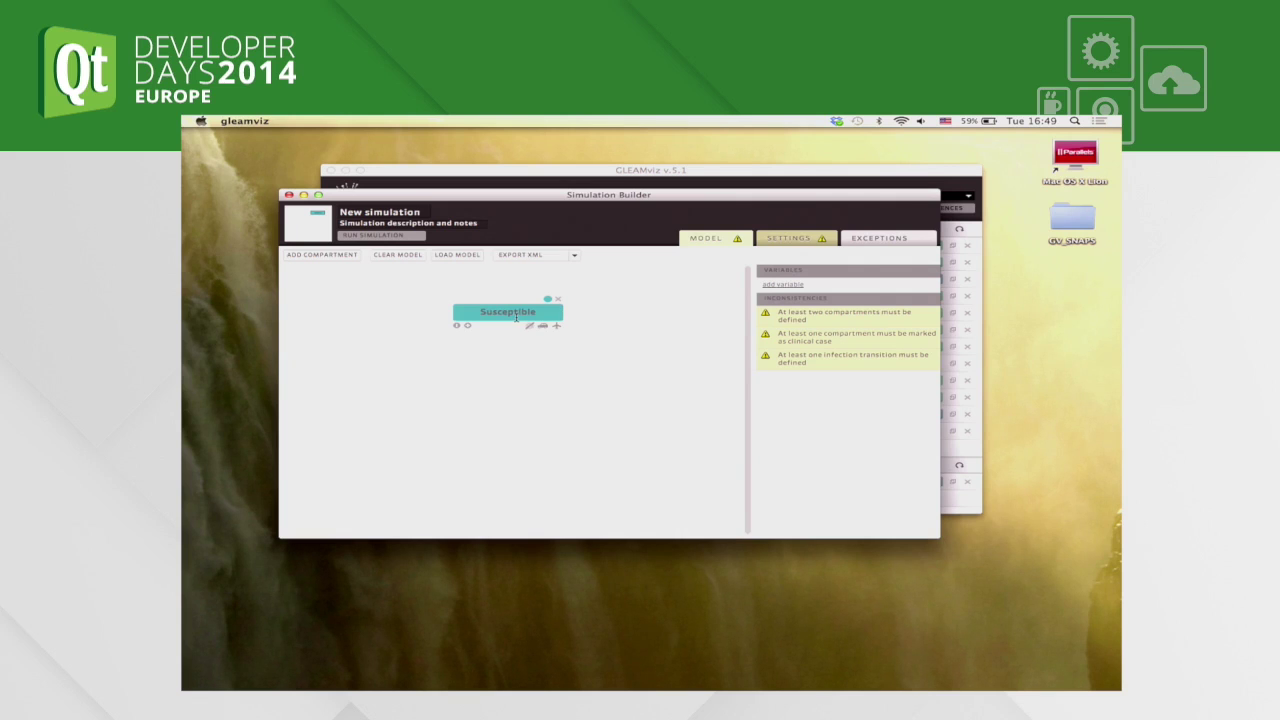
Step: Add a second compartment below Susceptible and name it Infectious
left_click(334, 256)
left_click_drag(450, 376, 495, 389)
double_click(505, 391)
type("Infectious")
key("Return")
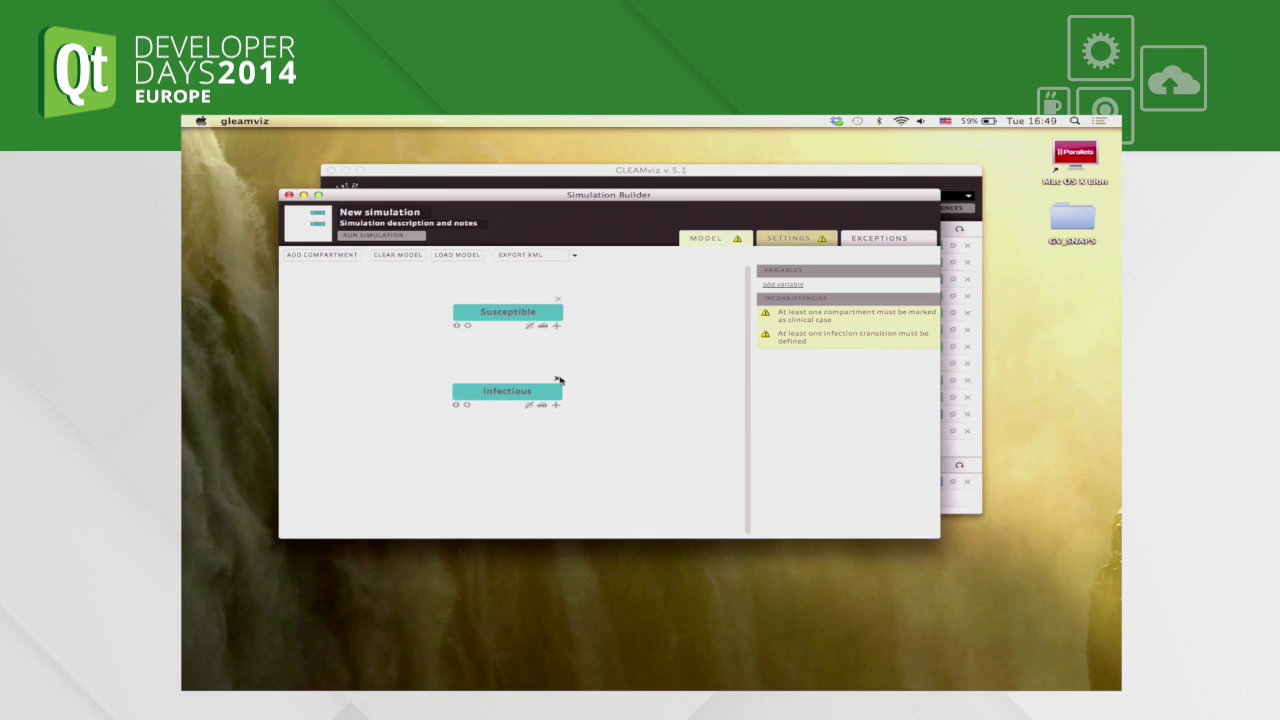
Step: Colour Infectious red and draw a Susceptible-to-Infectious transition with Infectious as the infecting compartment
left_click(547, 379)
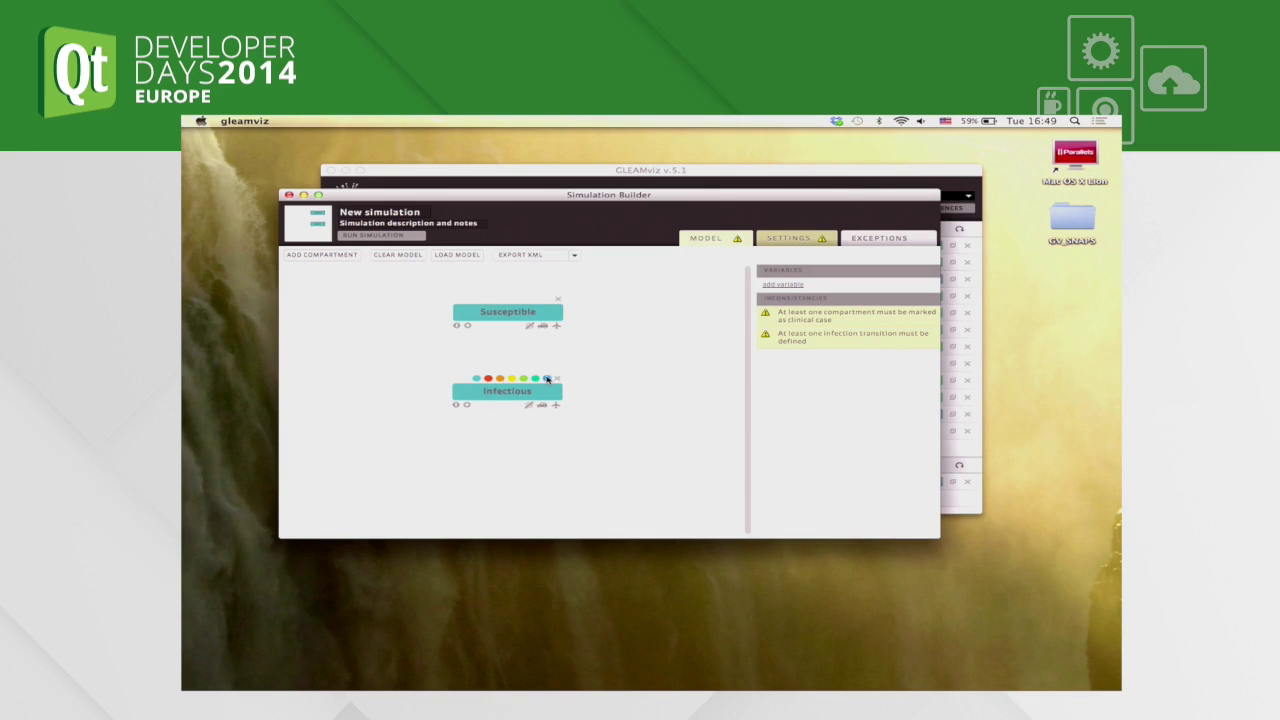
left_click(494, 380)
left_click_drag(469, 328, 496, 388)
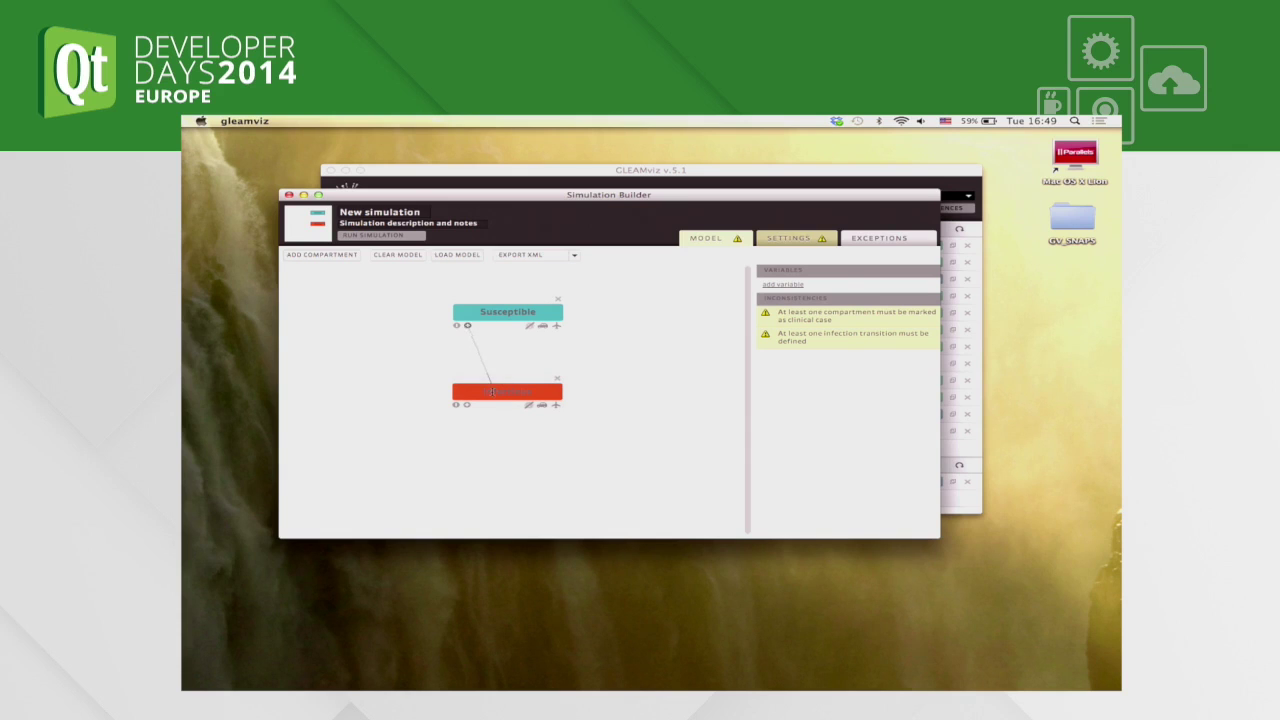
left_click(614, 356)
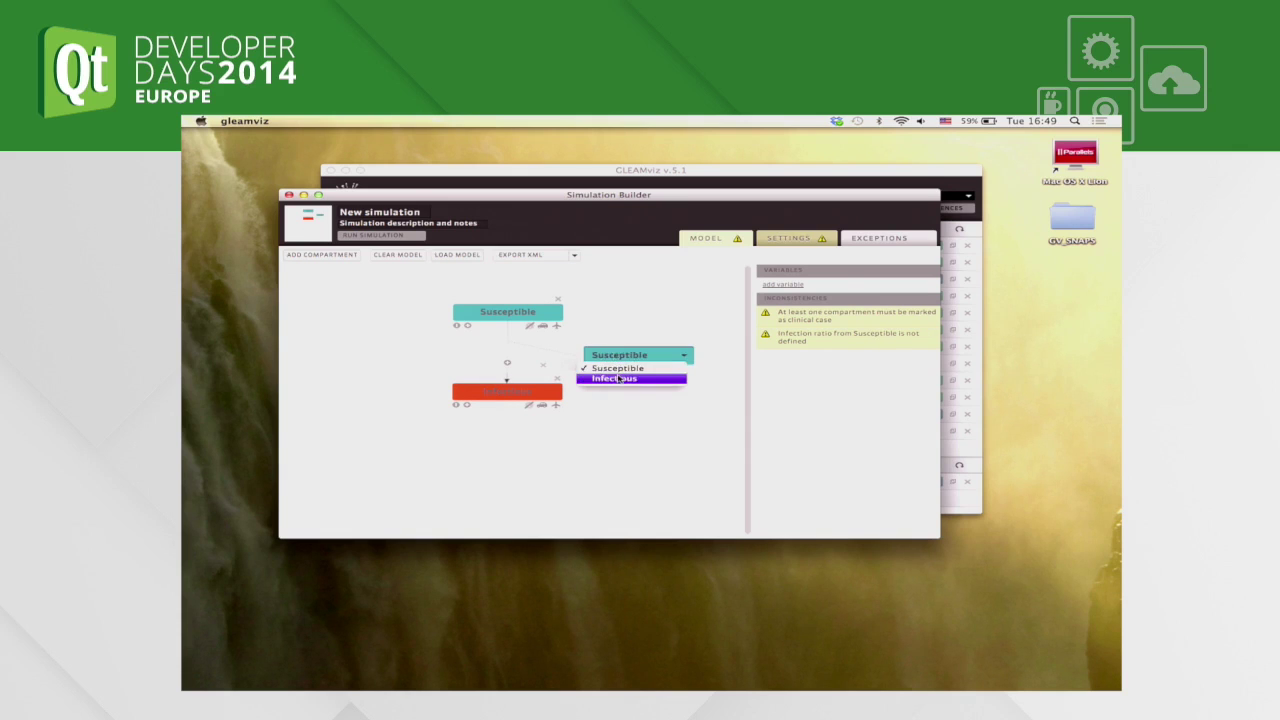
left_click(617, 378)
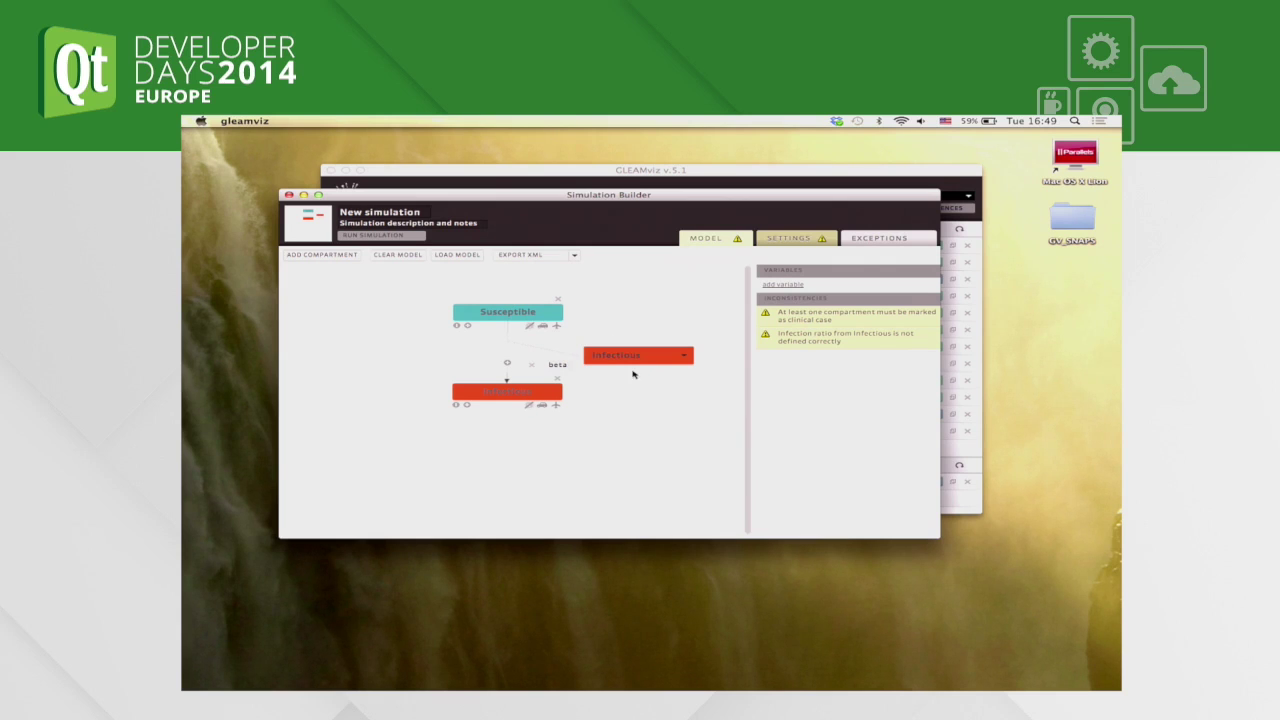
Step: Add variable beta = 0.8 and a new compartment default_3 fed from Infectious
left_click(785, 285)
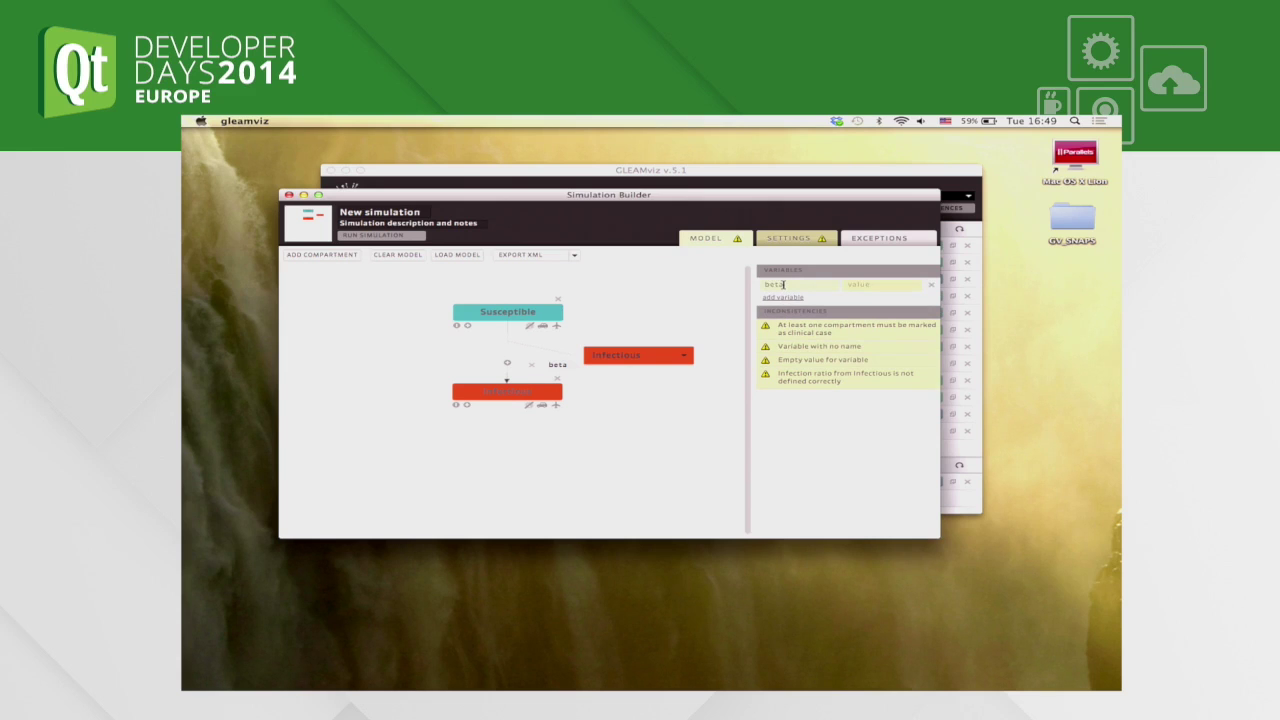
key("Tab")
type("0.8")
key("Tab")
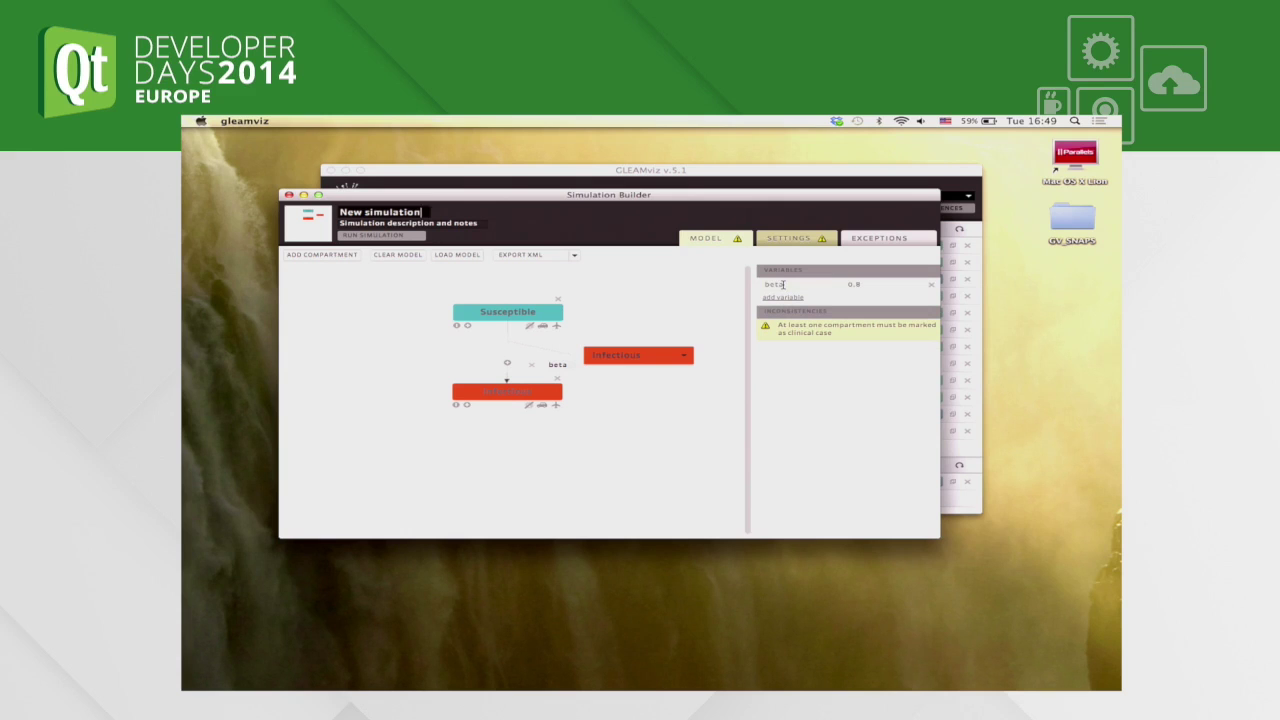
left_click(455, 405)
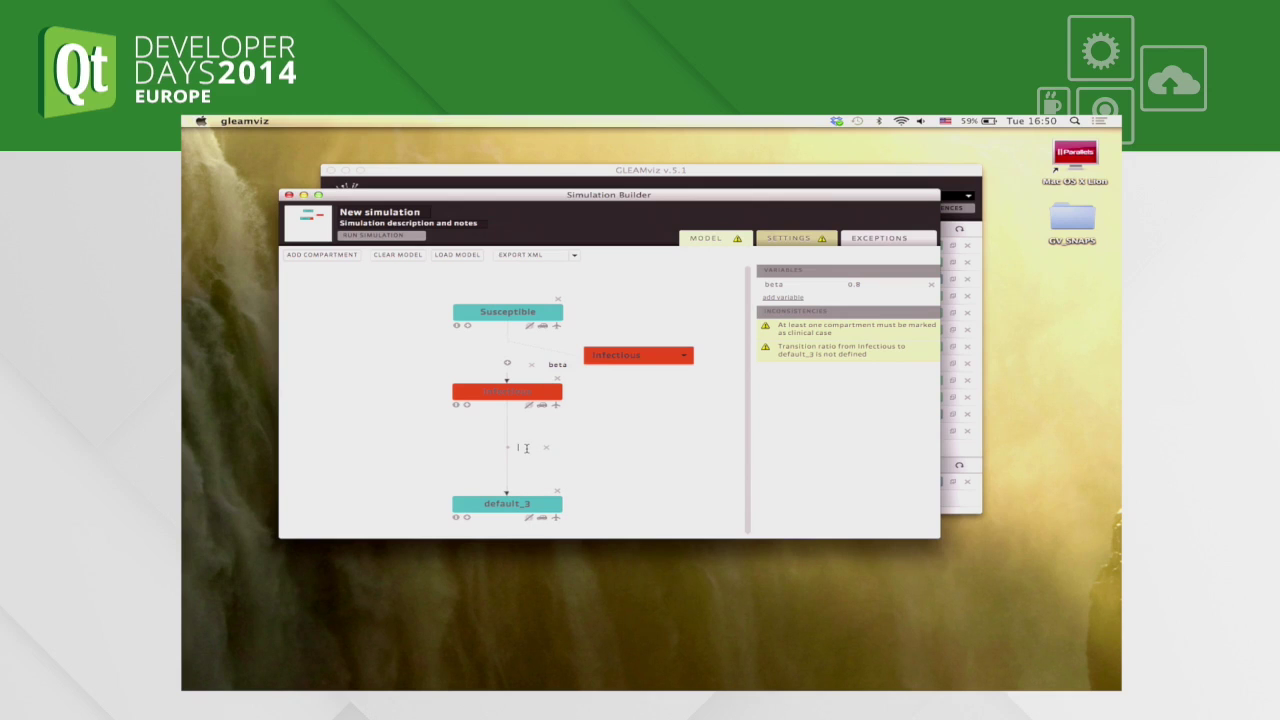
Step: Add variable mu = beta/2 and mark Infectious as a clinical case
left_click(788, 298)
key("Tab")
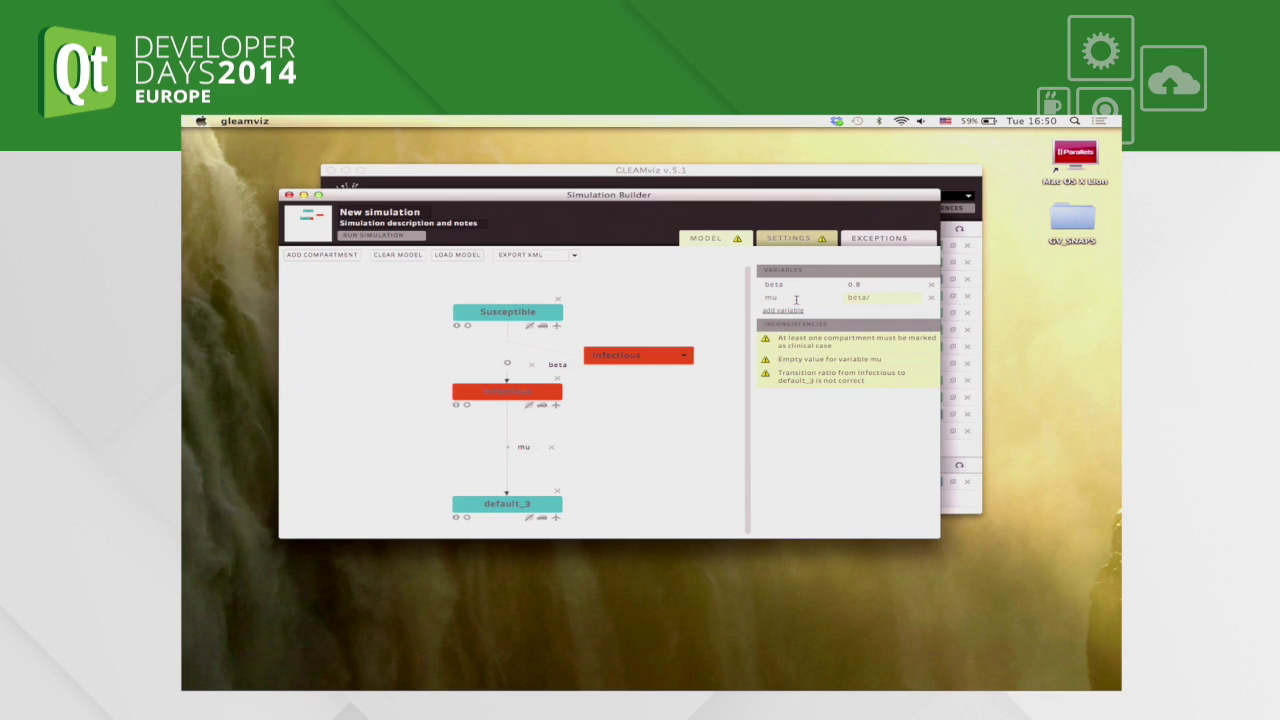
type("beta/2")
key("Return")
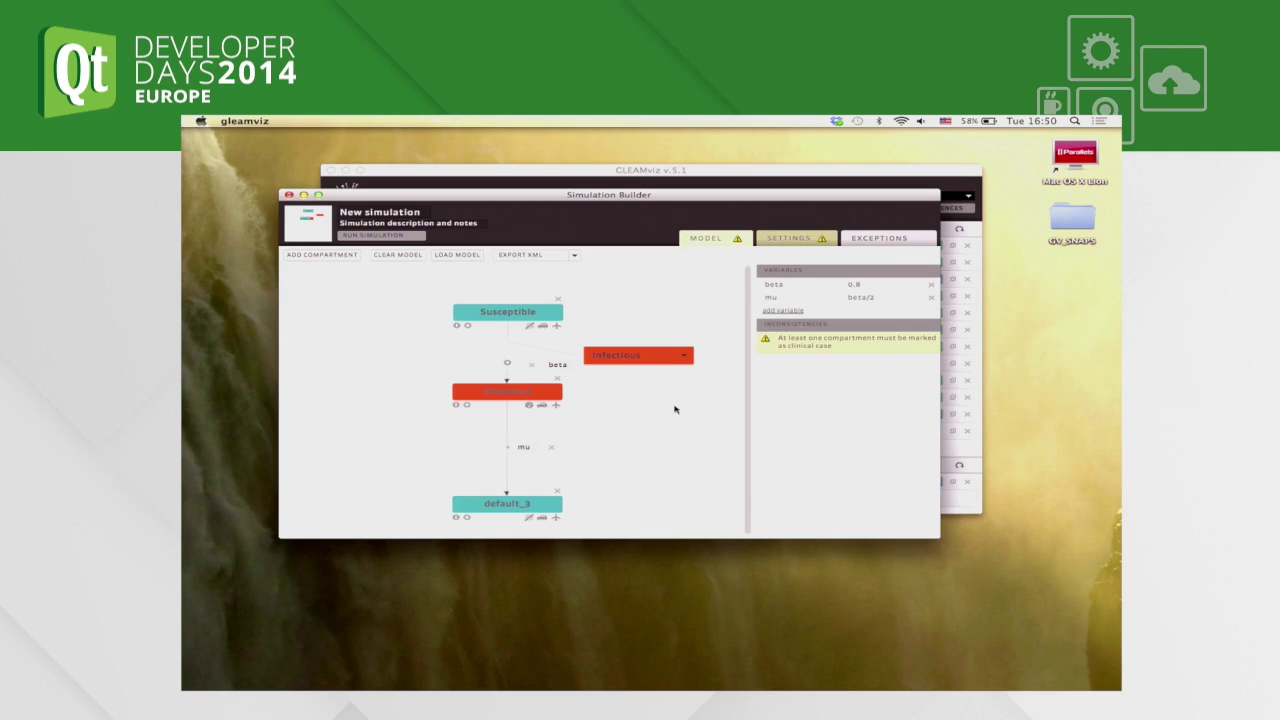
left_click(529, 405)
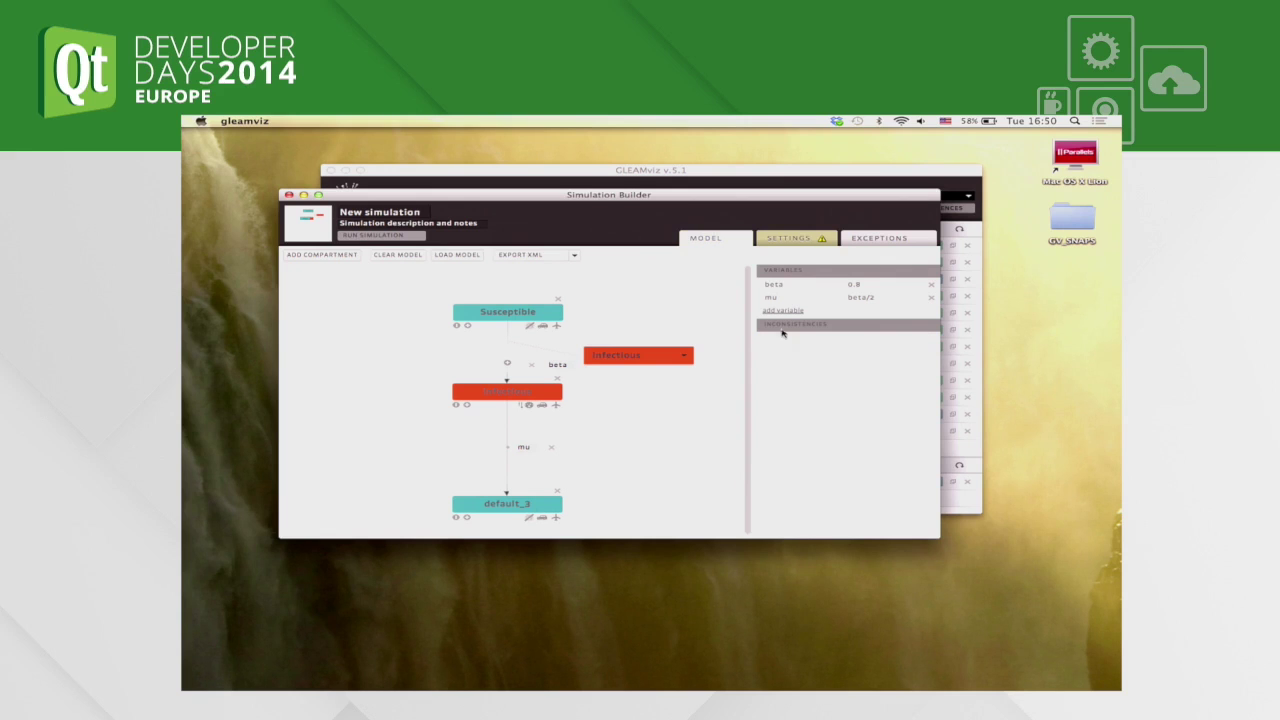
Step: In Settings, add an initial location of 5 Infectious set to Berlin-Tegel (Germany)
left_click(801, 245)
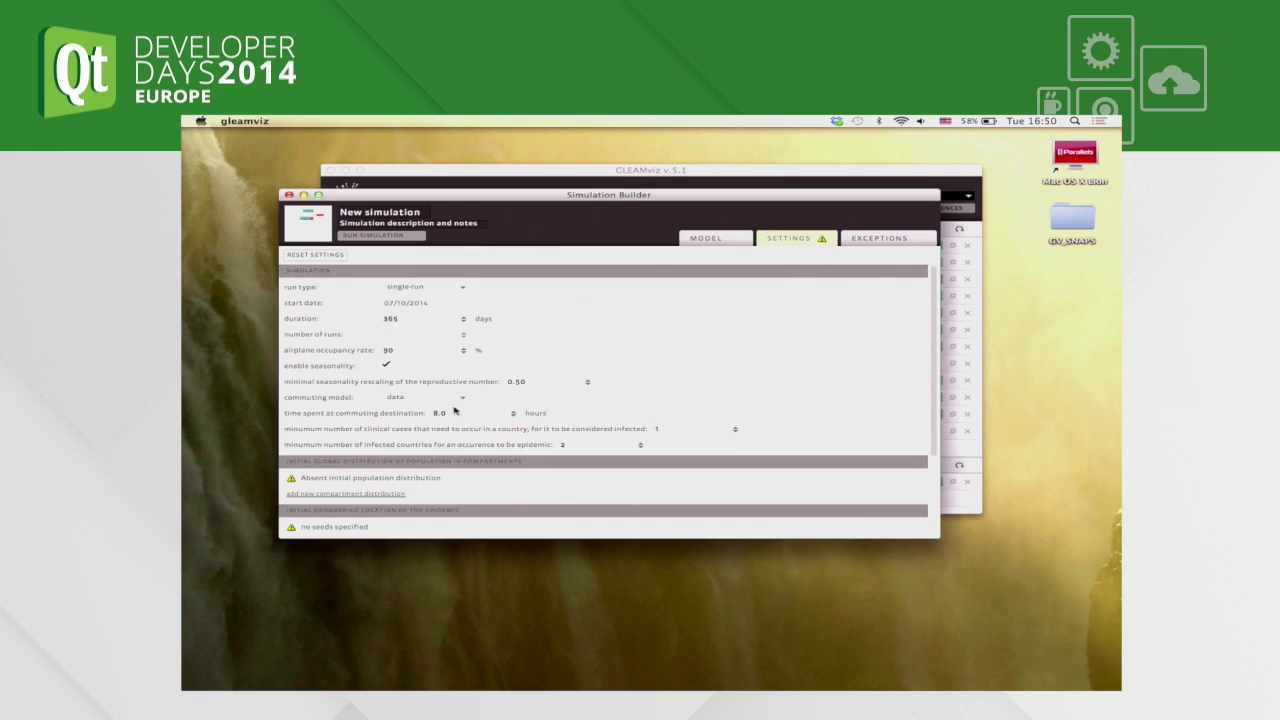
scroll(495, 421, "down", 2)
left_click(325, 492)
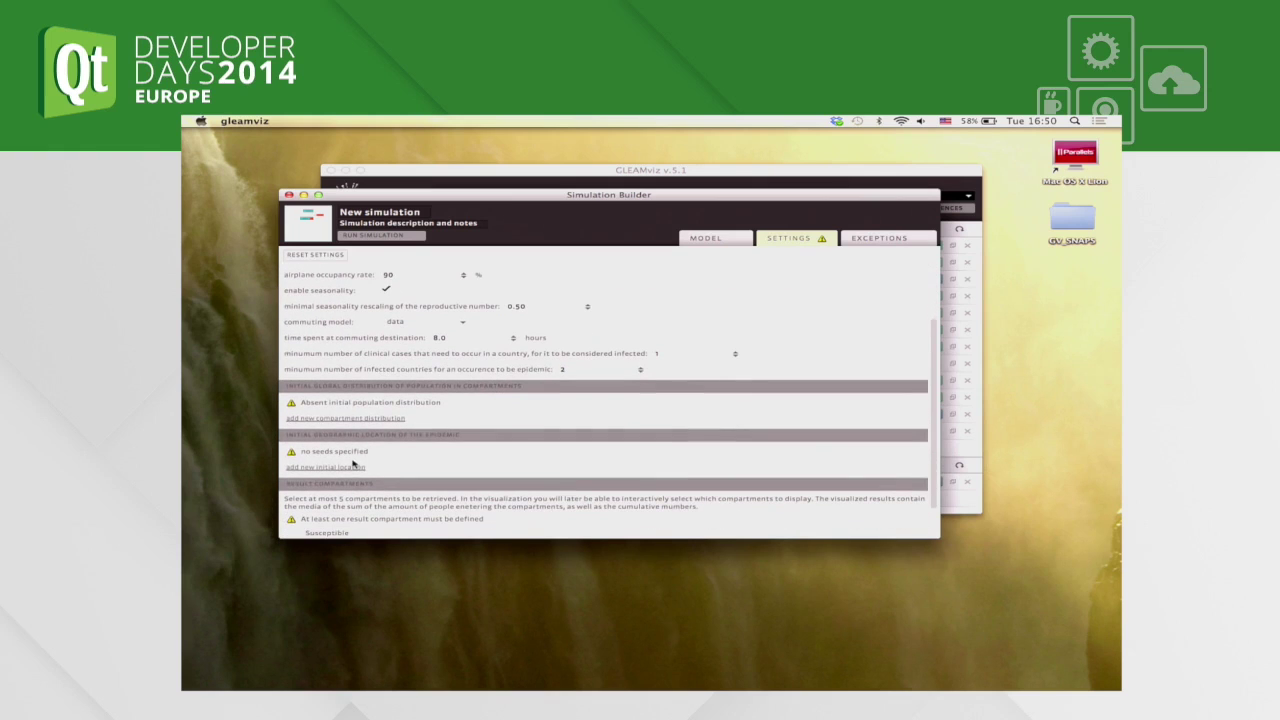
left_click(335, 453)
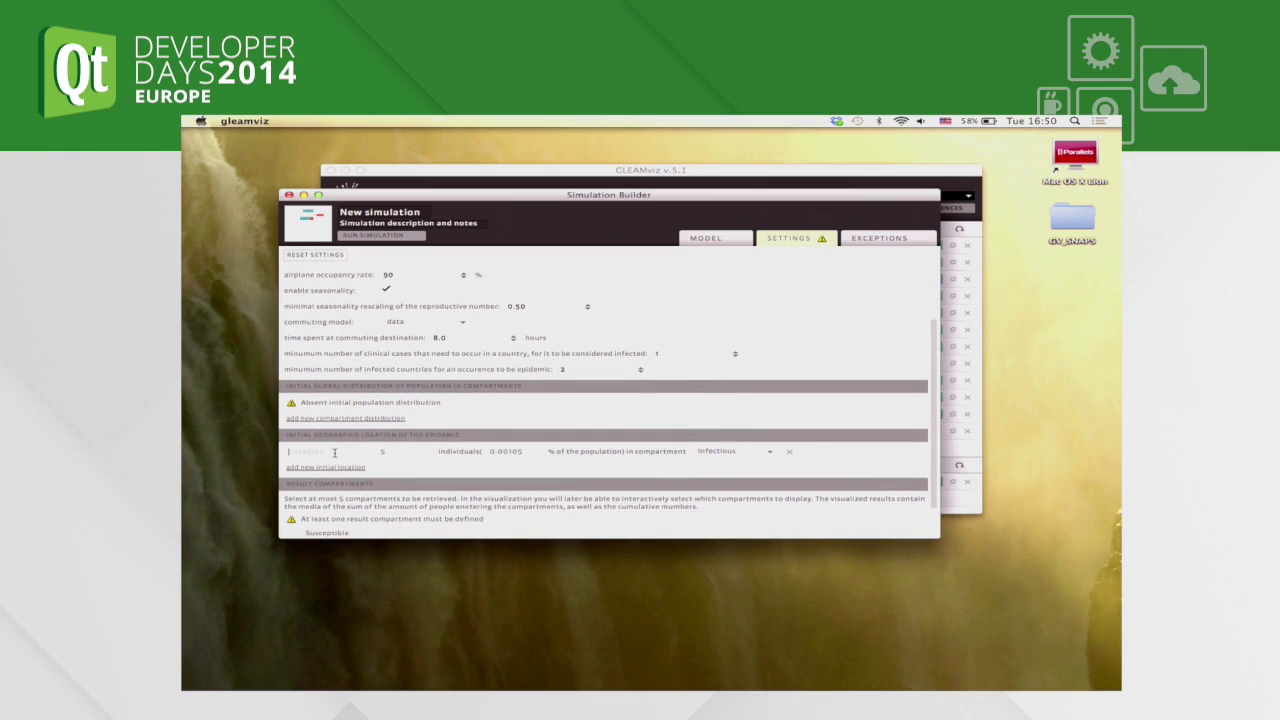
type("berl")
key("Down")
key("Return")
Step: Close the builder and open the Juina - Feb (charts) results map maximized
left_click(289, 195)
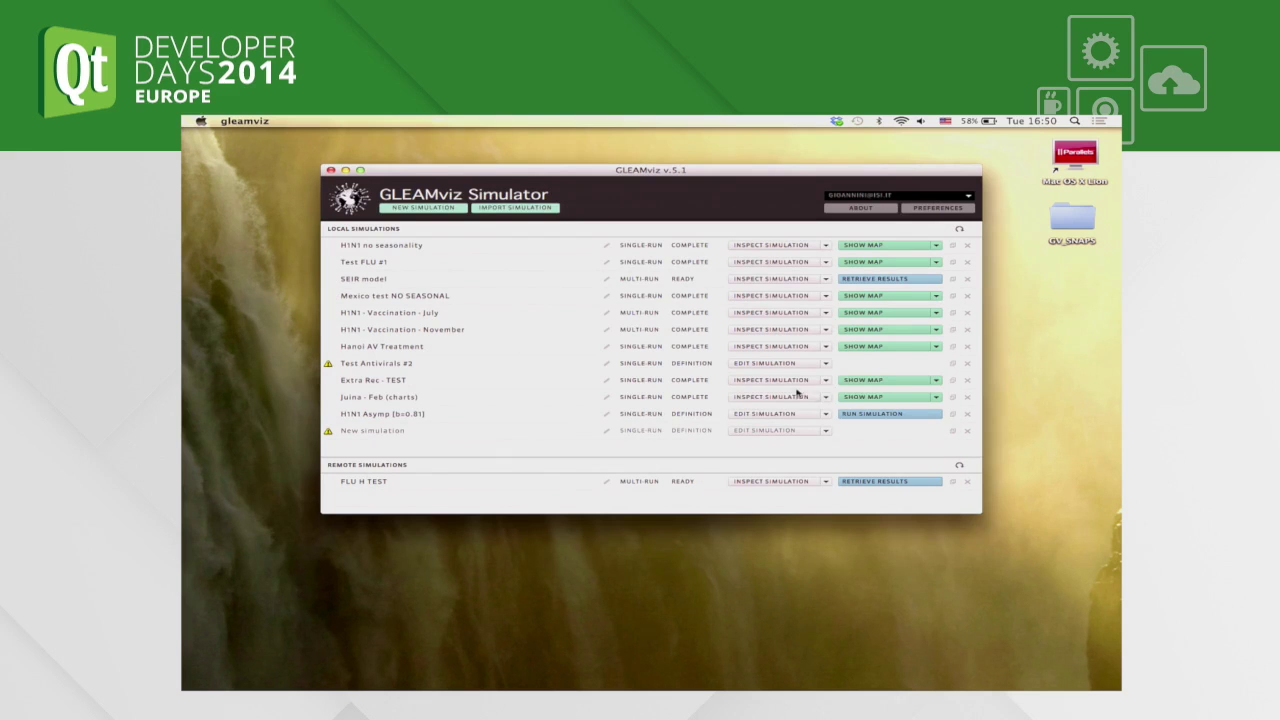
left_click(885, 398)
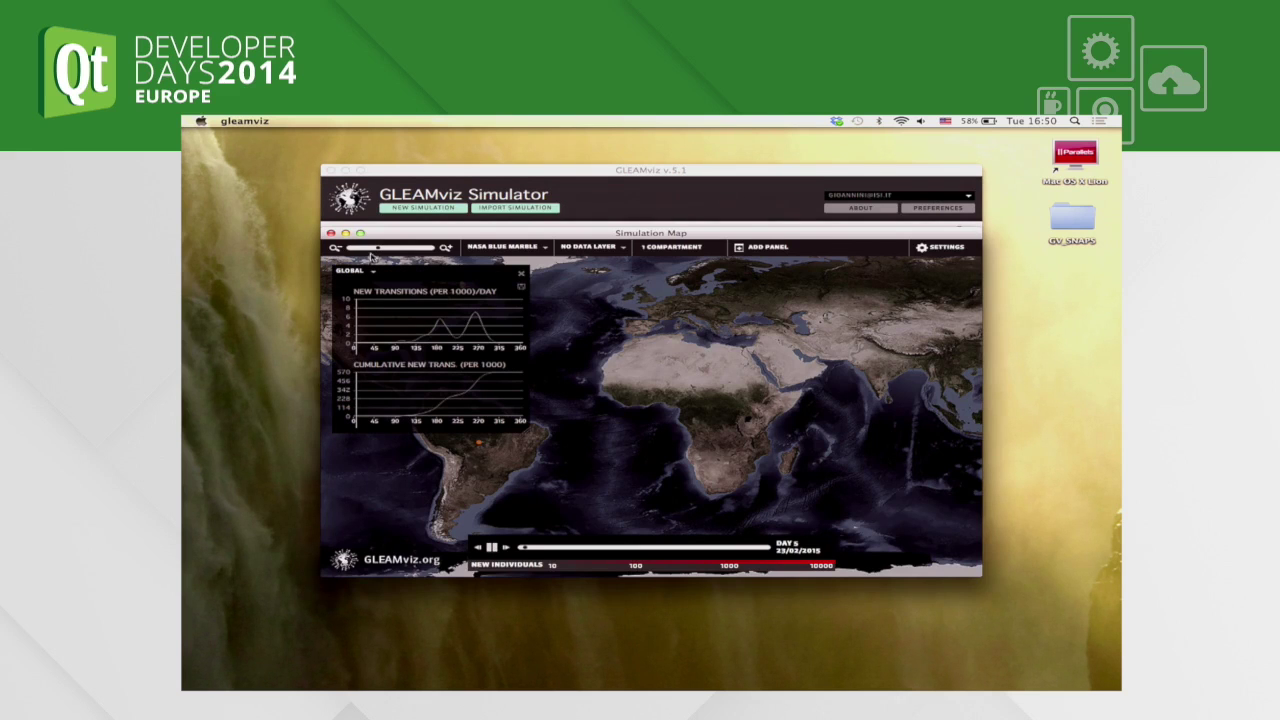
left_click(361, 234)
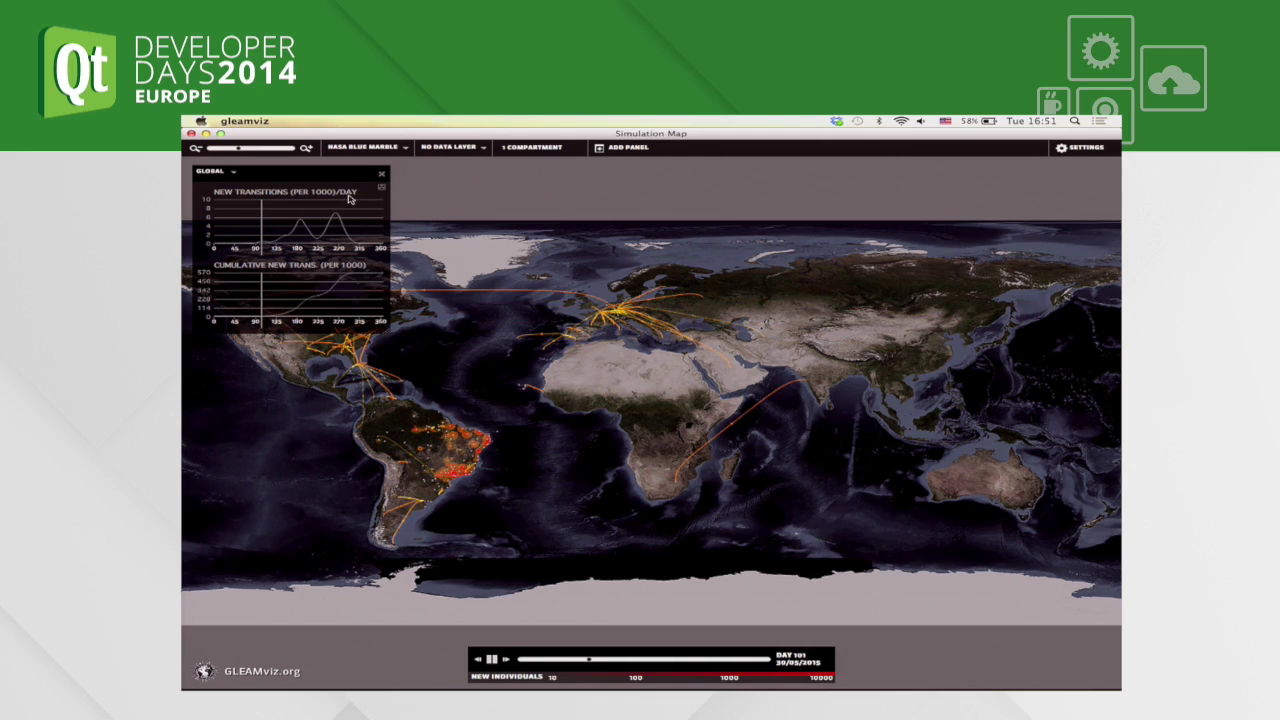
Step: Zoom the map twice, pan to Europe, and open Katowice's details
left_click(305, 148)
left_click(305, 148)
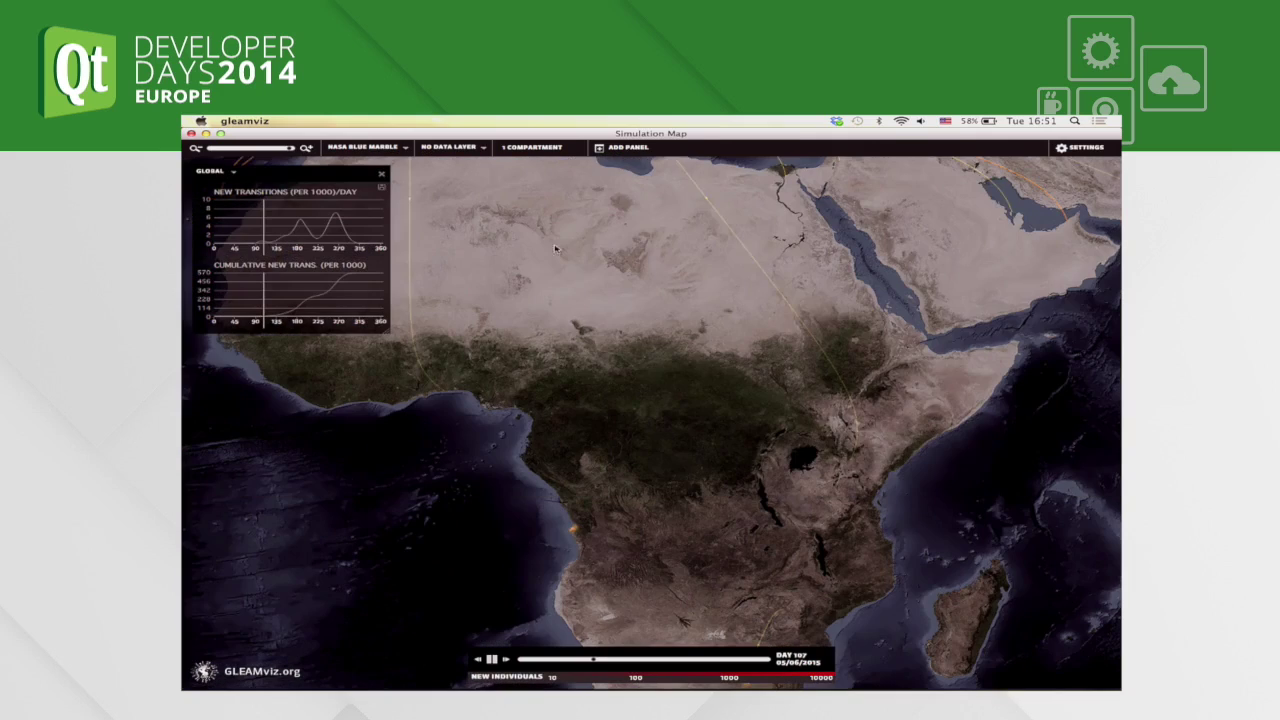
left_click_drag(743, 238, 546, 494)
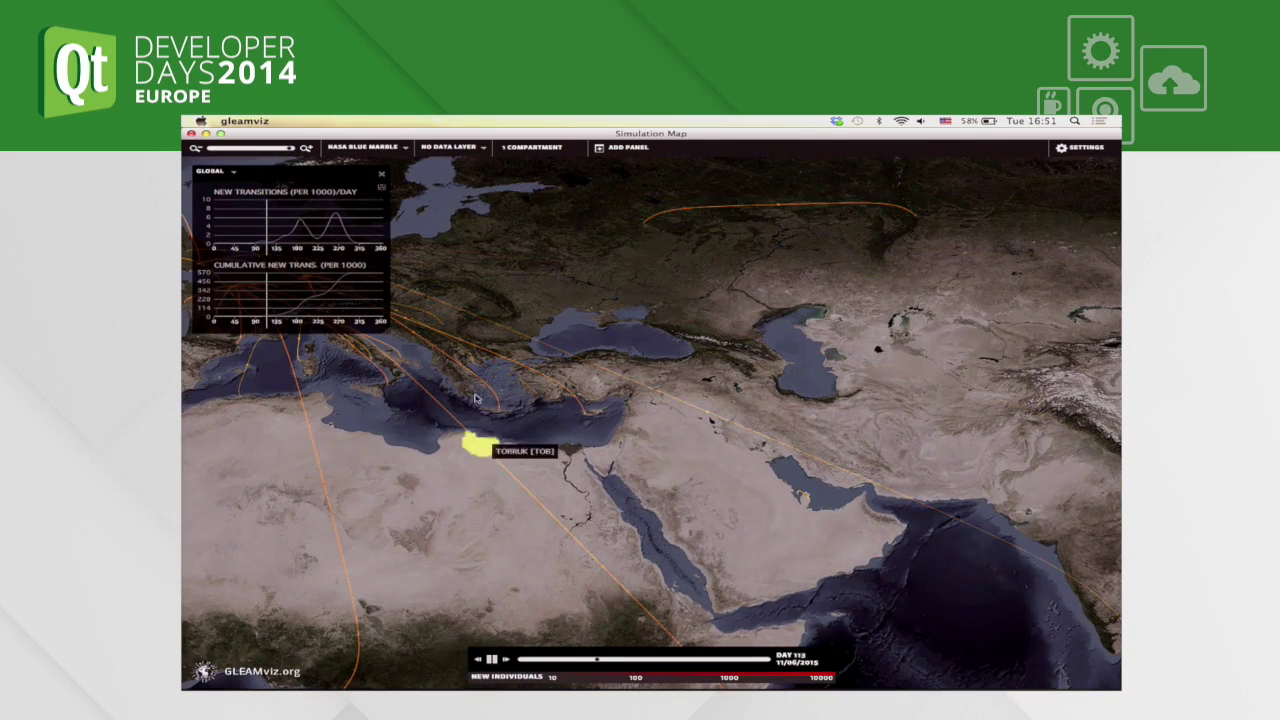
left_click_drag(480, 388, 735, 370)
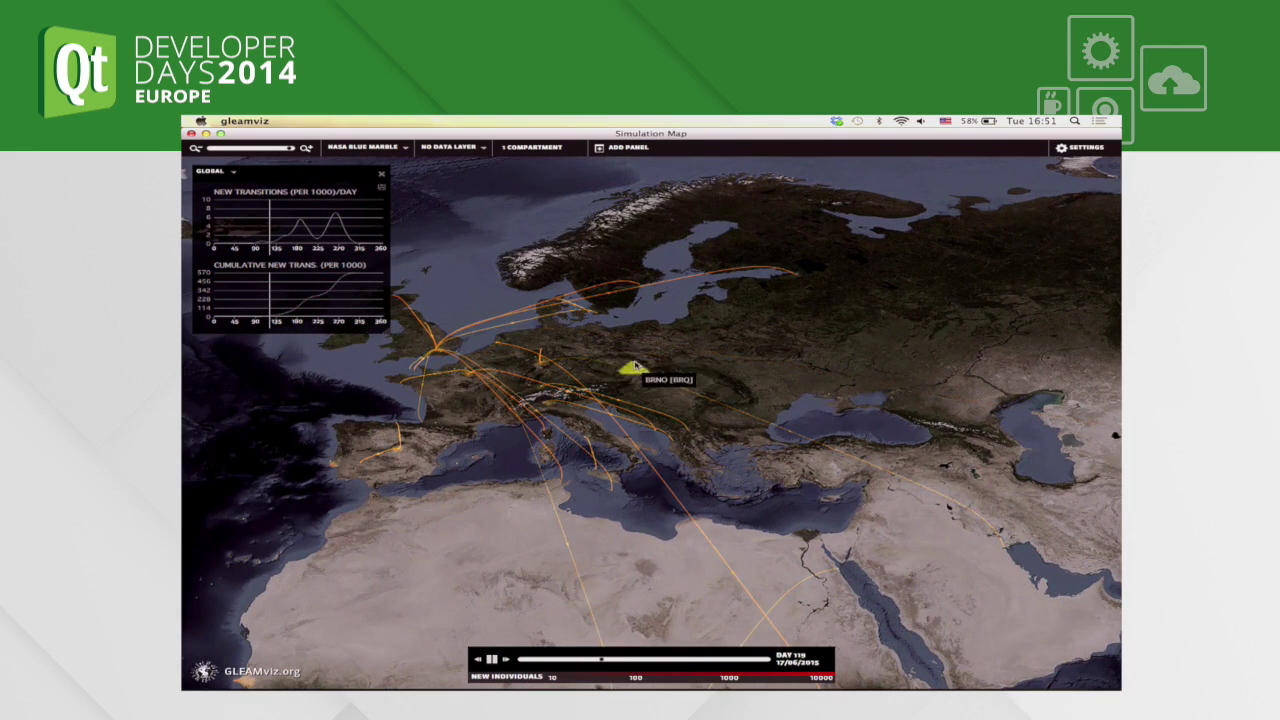
left_click(659, 358)
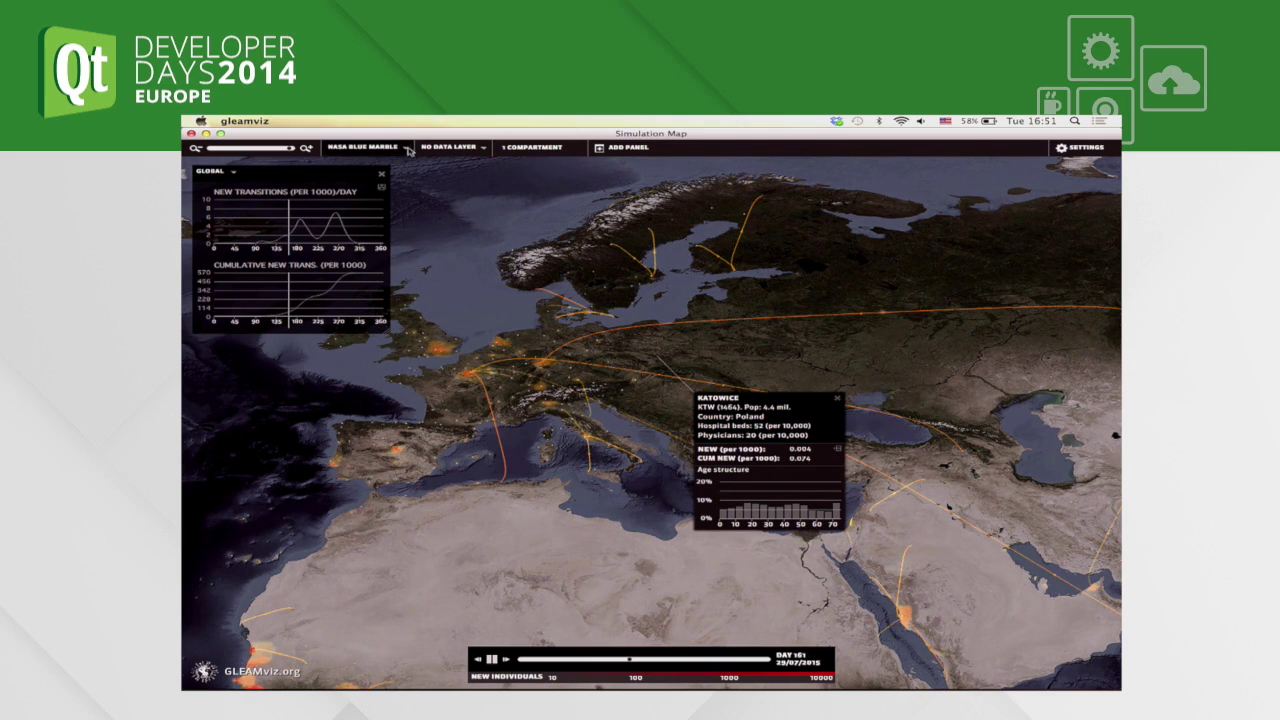
Step: Switch the map style to Basic Light
left_click(366, 147)
left_click(383, 180)
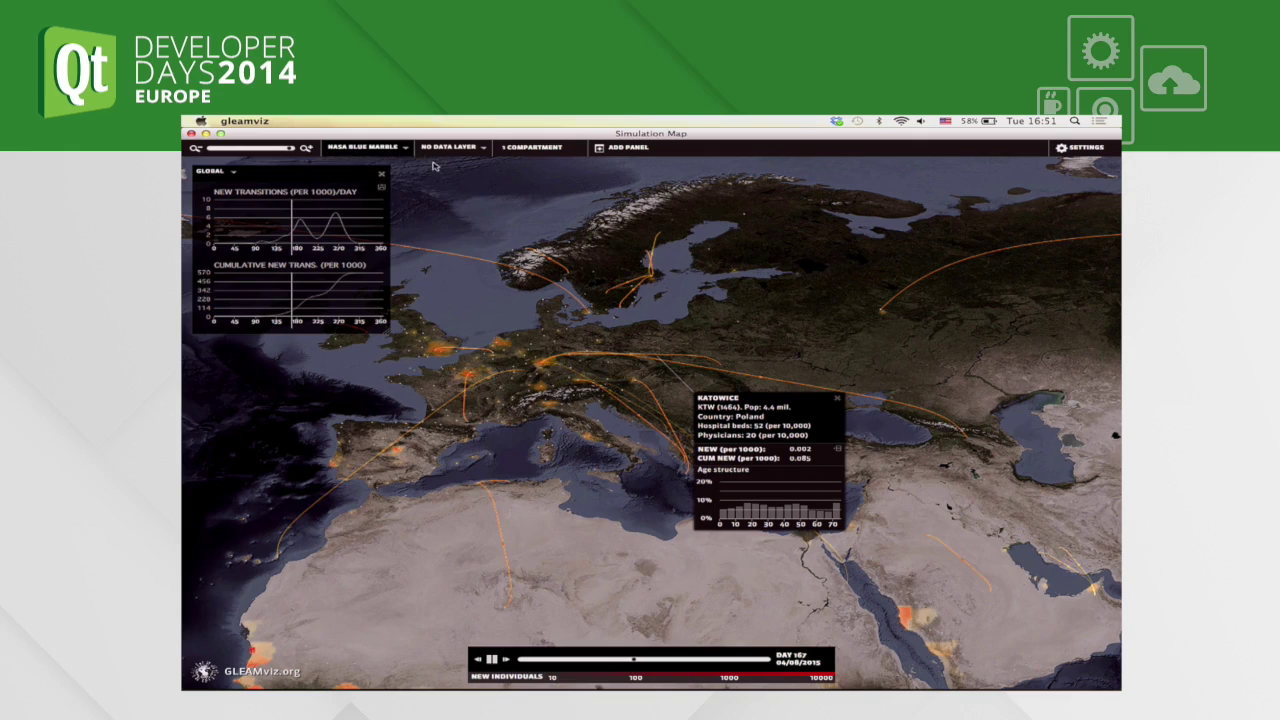
left_click(455, 149)
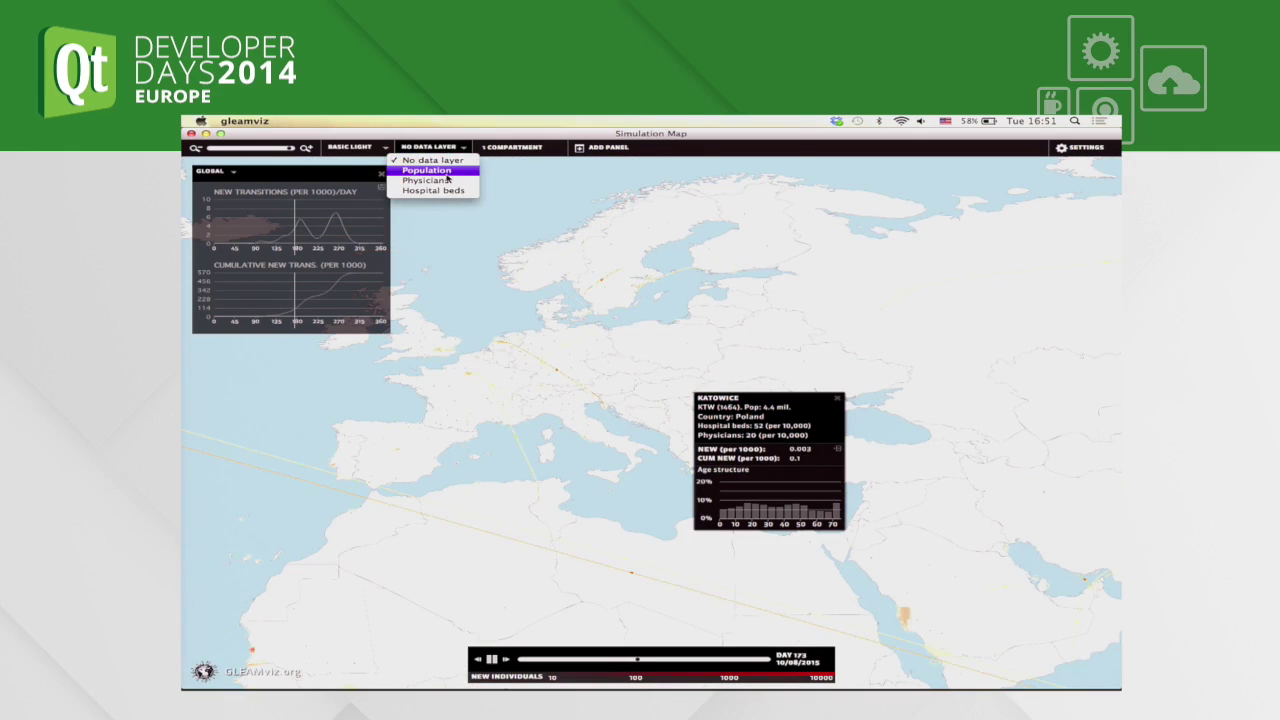
Step: Shade the map by Population, revert to No data layer, and show Katowice's charts
left_click(446, 176)
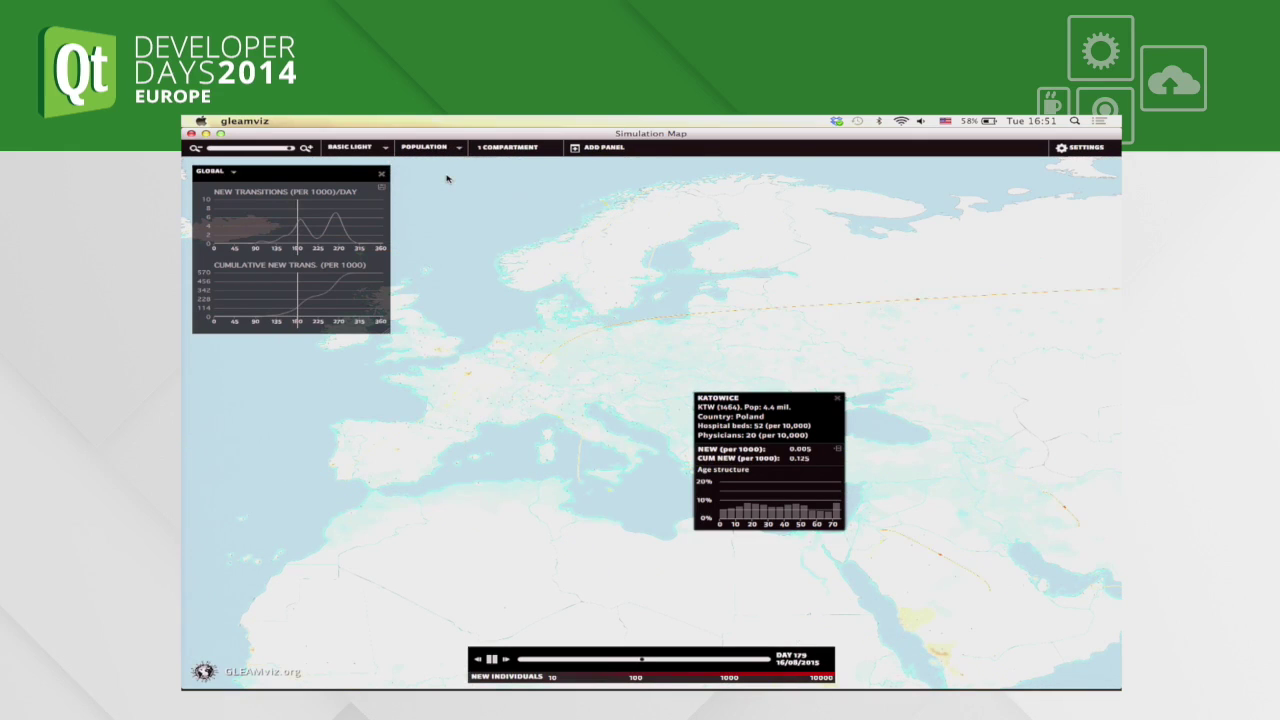
left_click(450, 148)
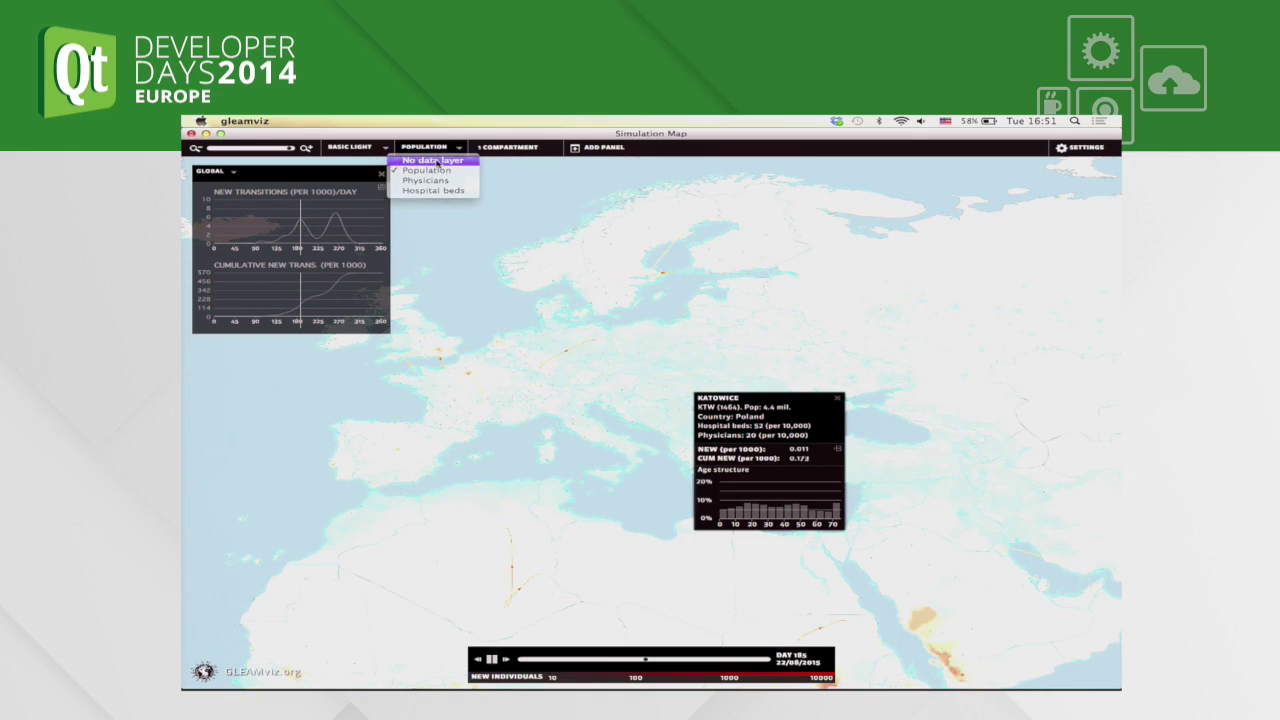
left_click(437, 161)
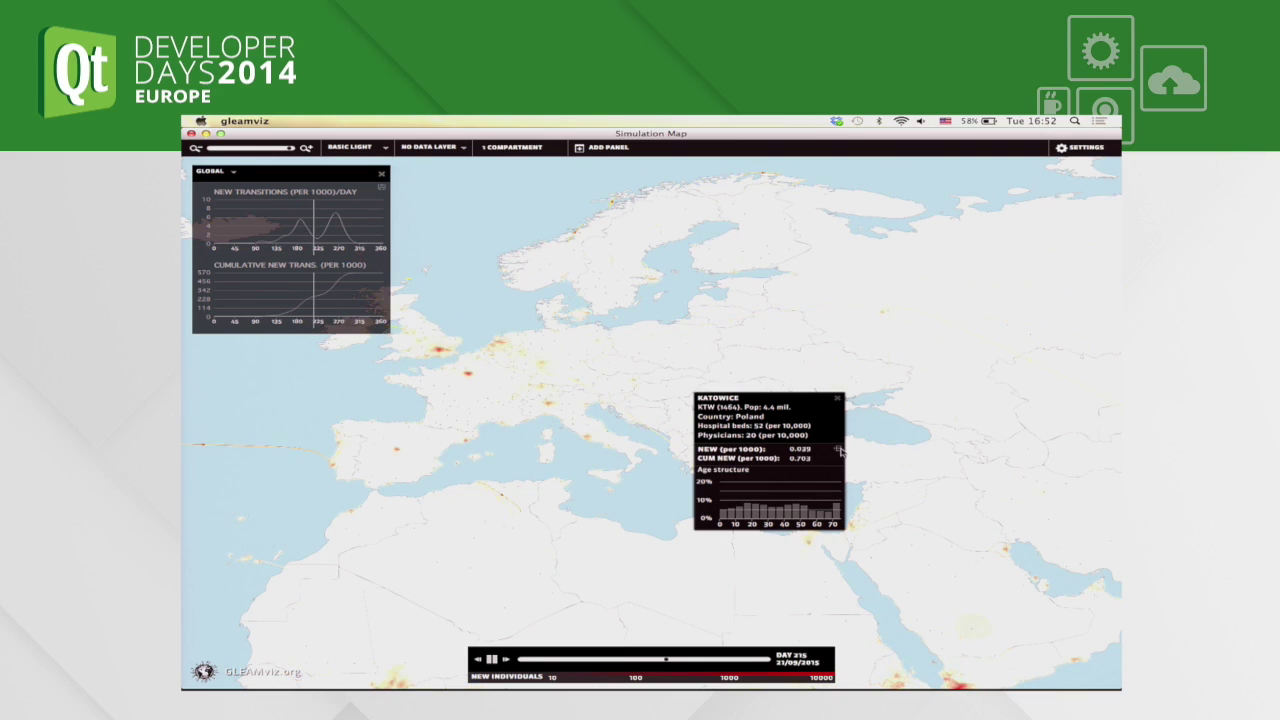
left_click(838, 449)
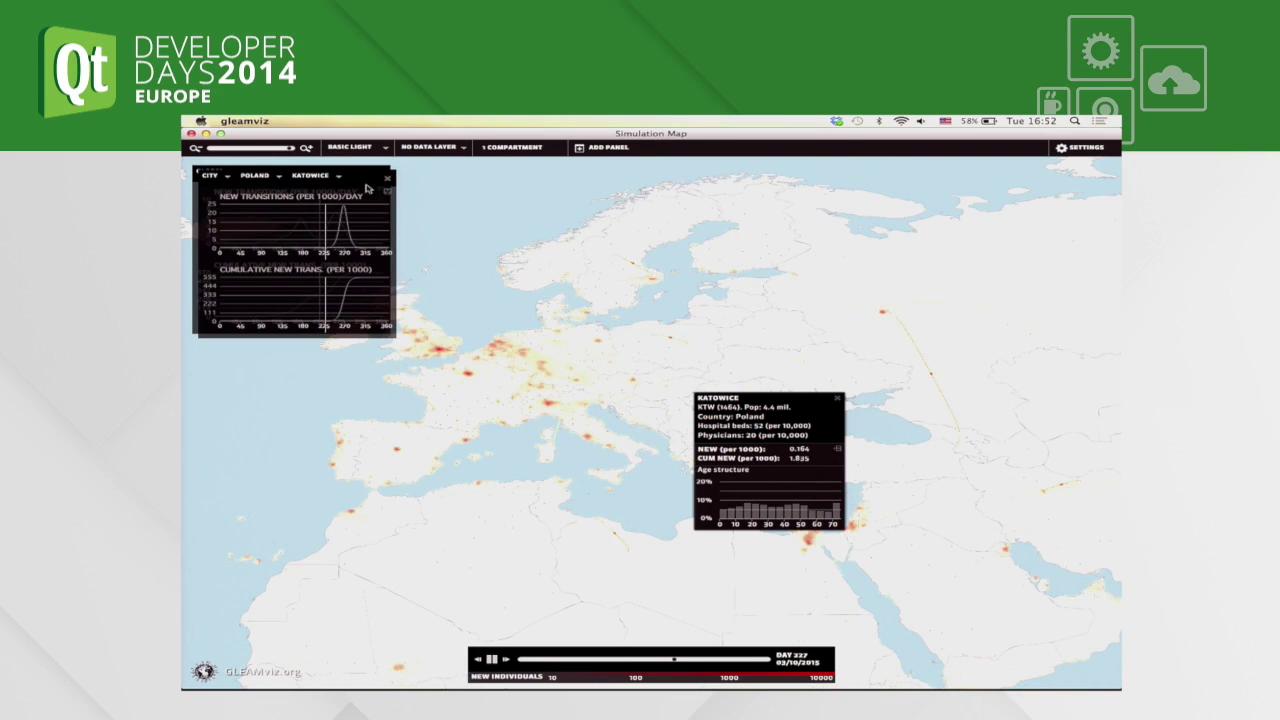
Step: Add a global chart panel, open Sevilla, widen the Katowice charts, and close the map
left_click(380, 188)
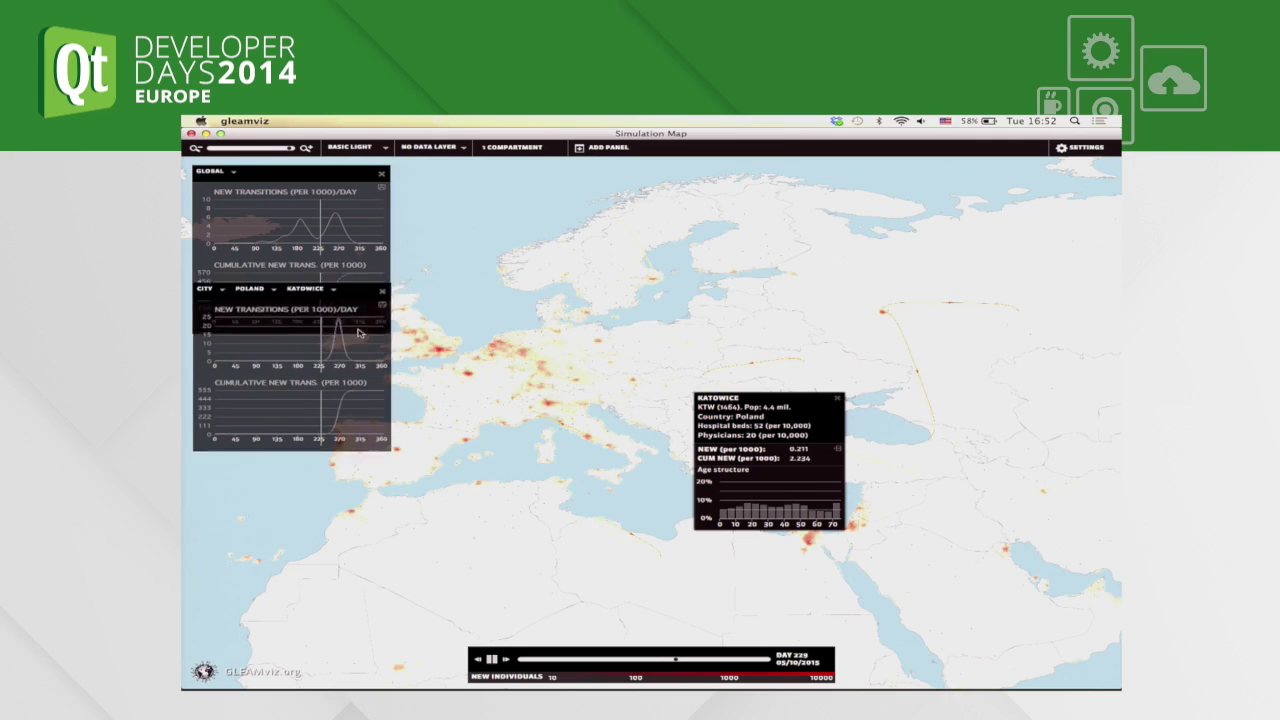
left_click(376, 468)
left_click_drag(376, 468, 505, 512)
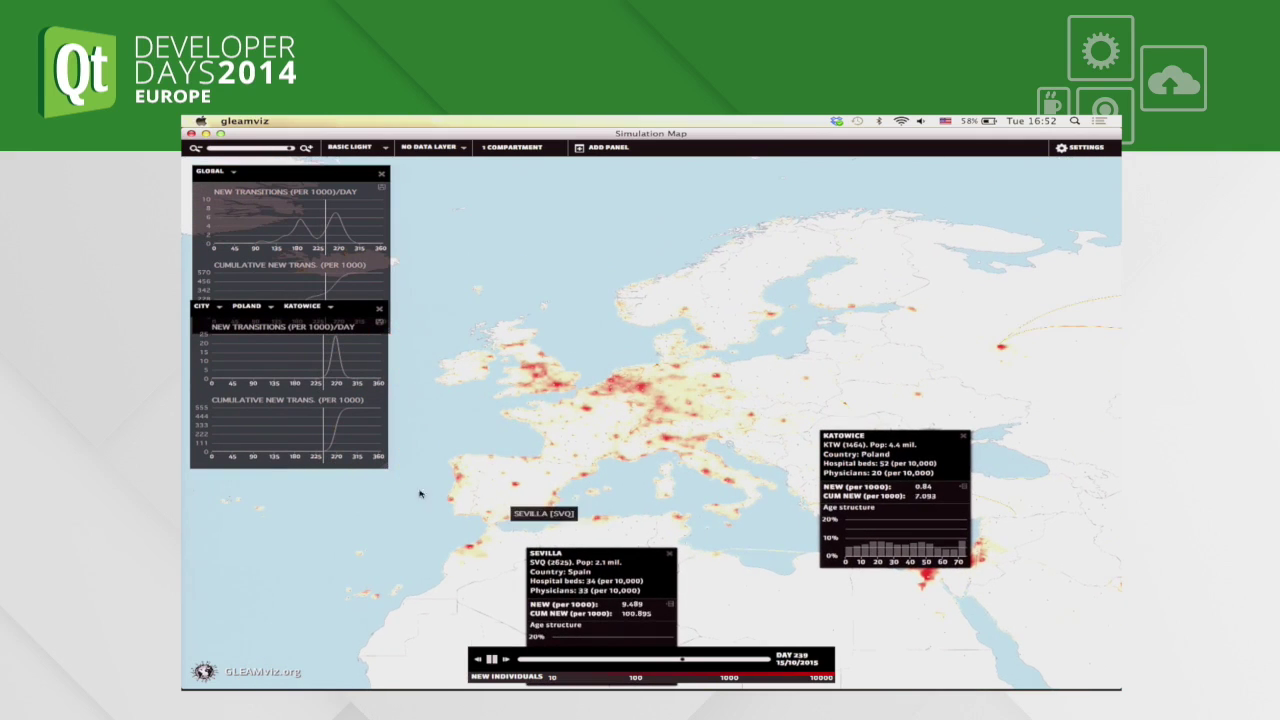
left_click_drag(384, 465, 578, 507)
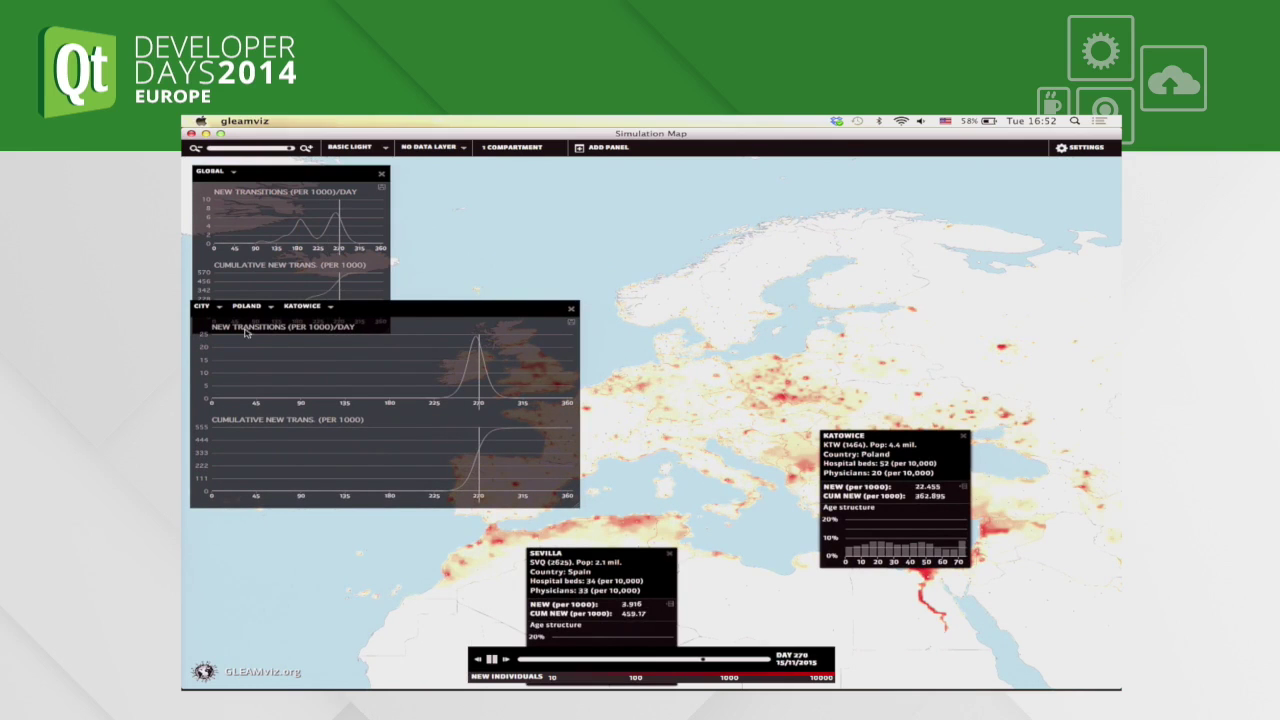
left_click(191, 134)
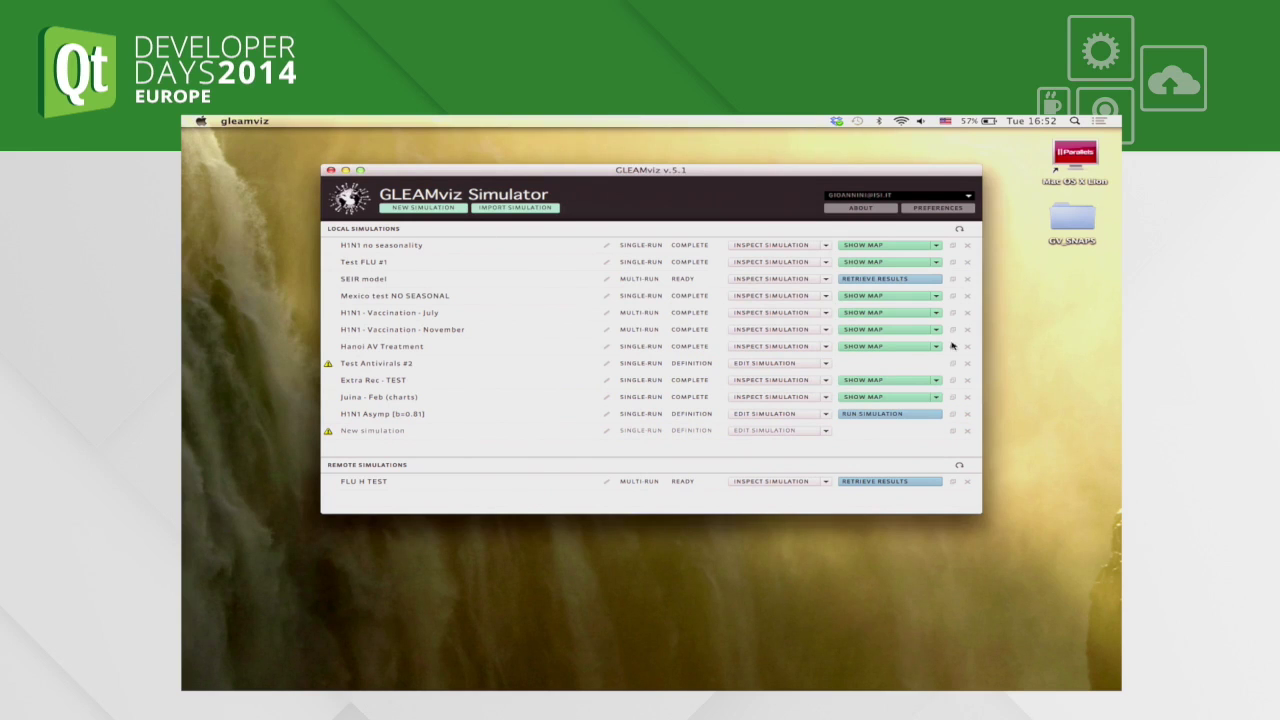
Step: Open Mexico test NO SEASONAL in a maximized spato view, rewind to day 70, and choose Geographic layout
left_click(938, 297)
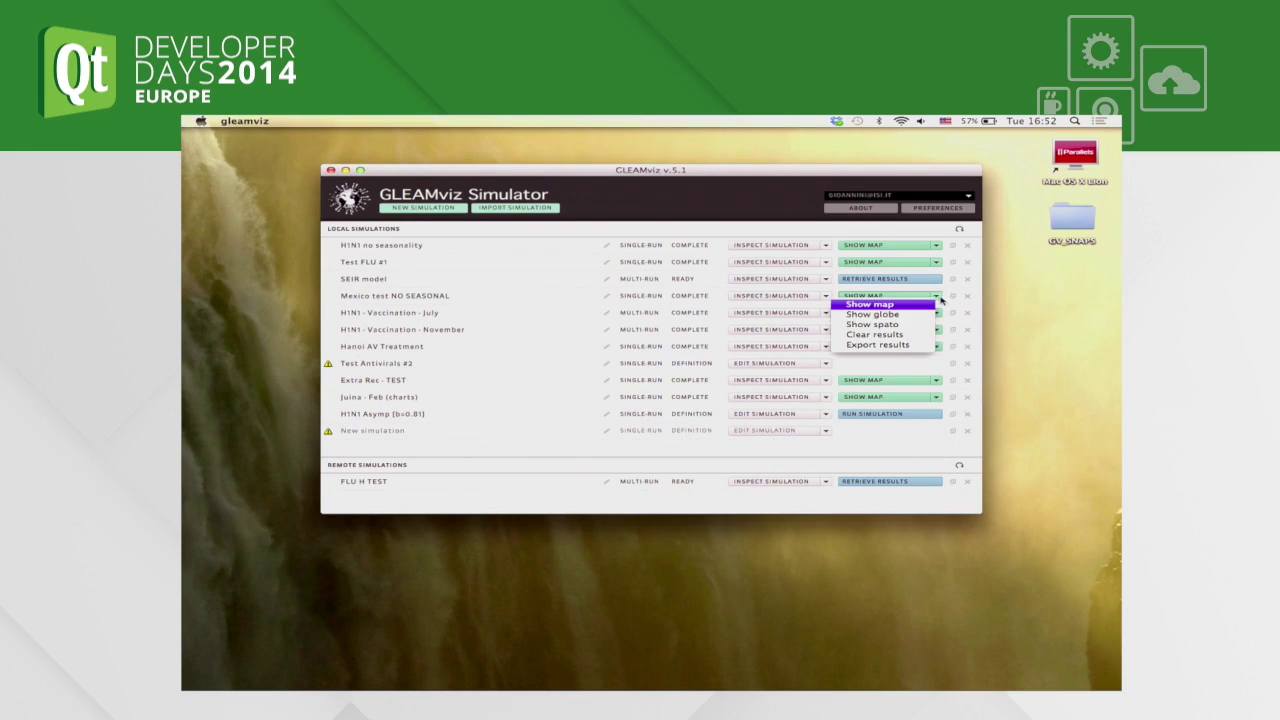
left_click(889, 325)
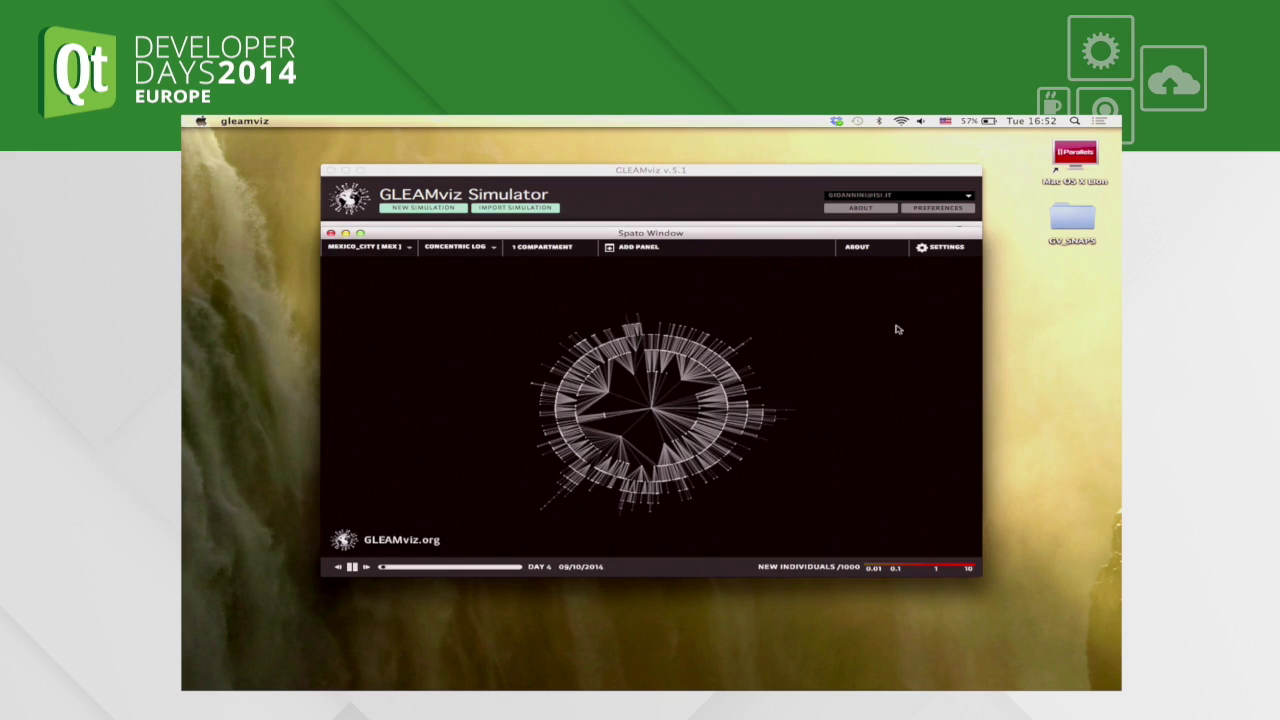
left_click(360, 233)
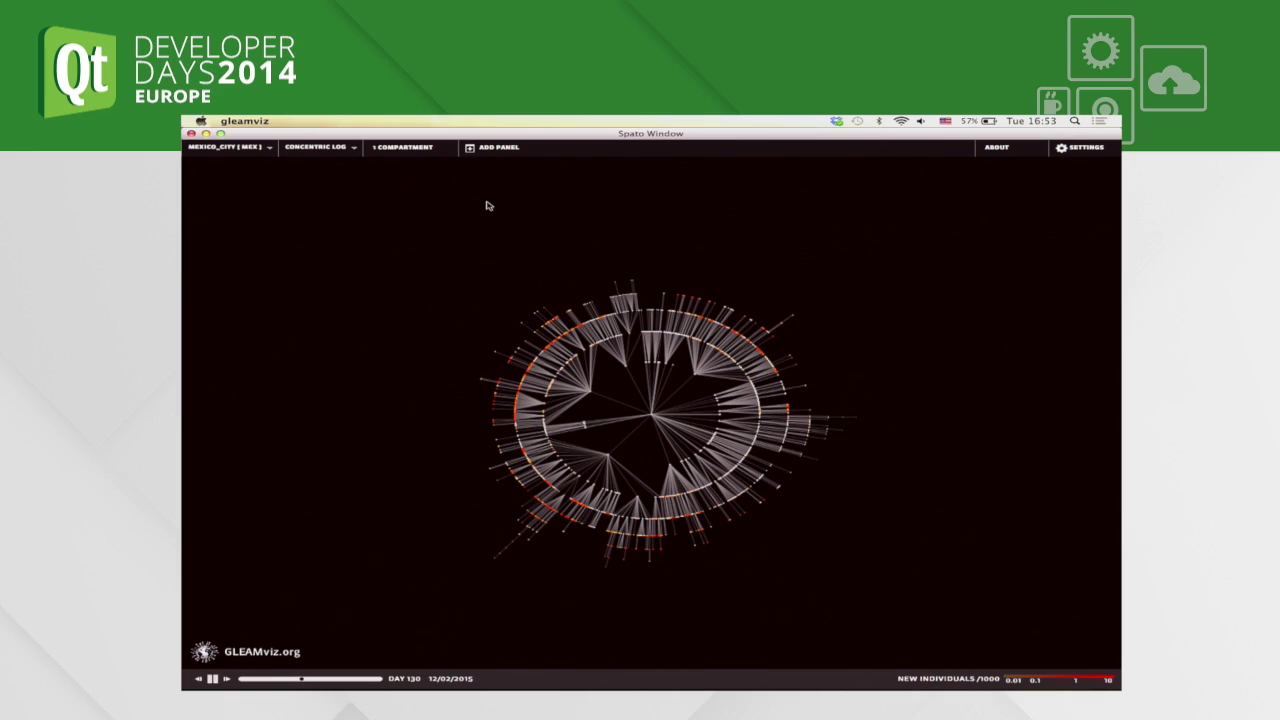
left_click(274, 679)
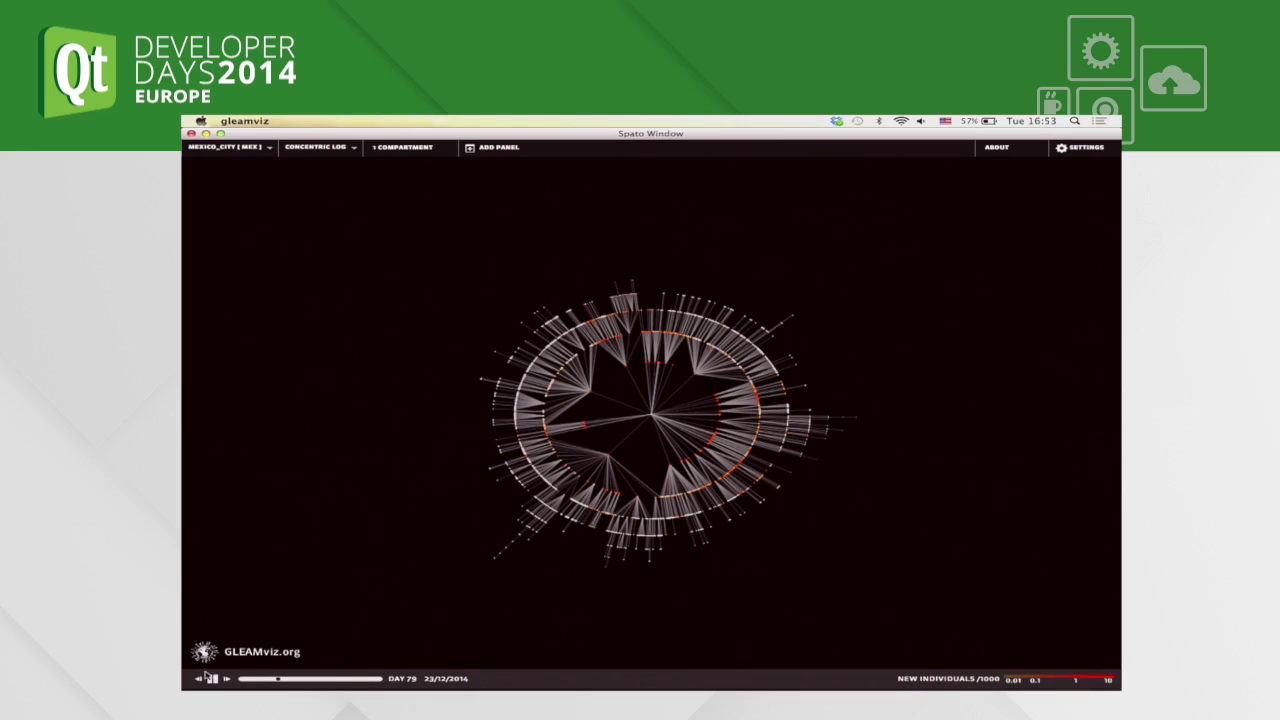
left_click(344, 149)
left_click(340, 161)
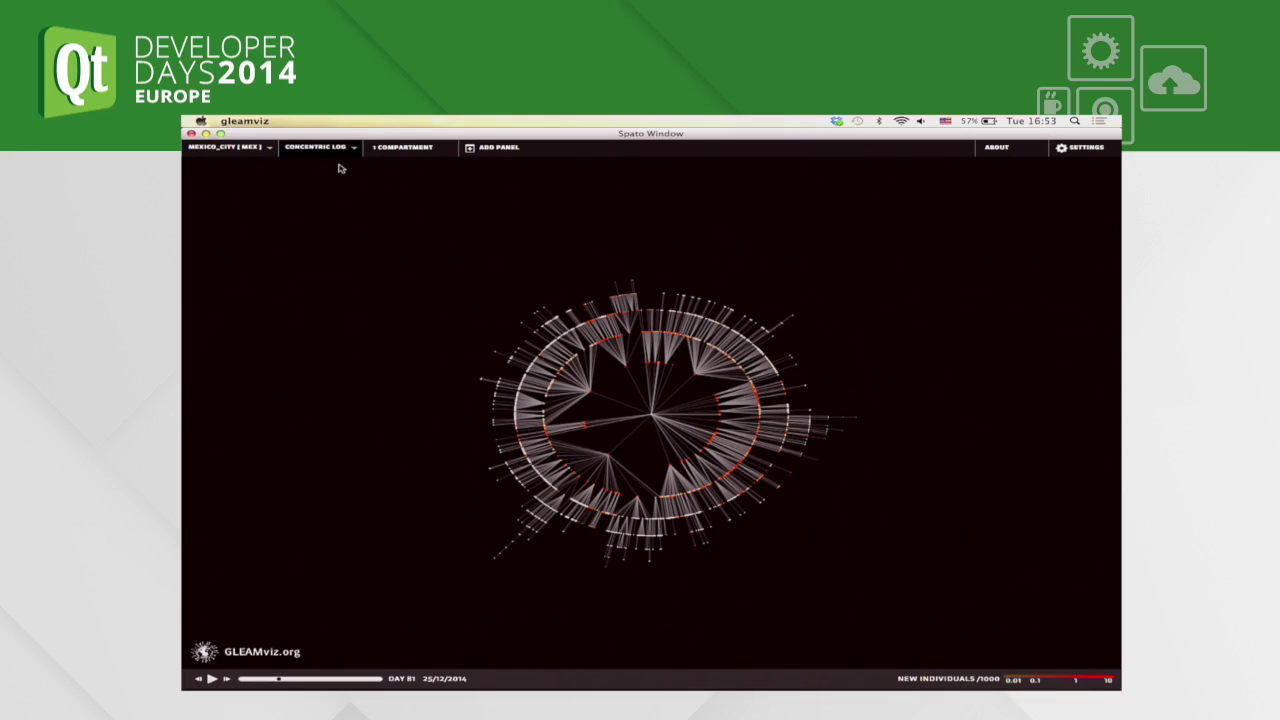